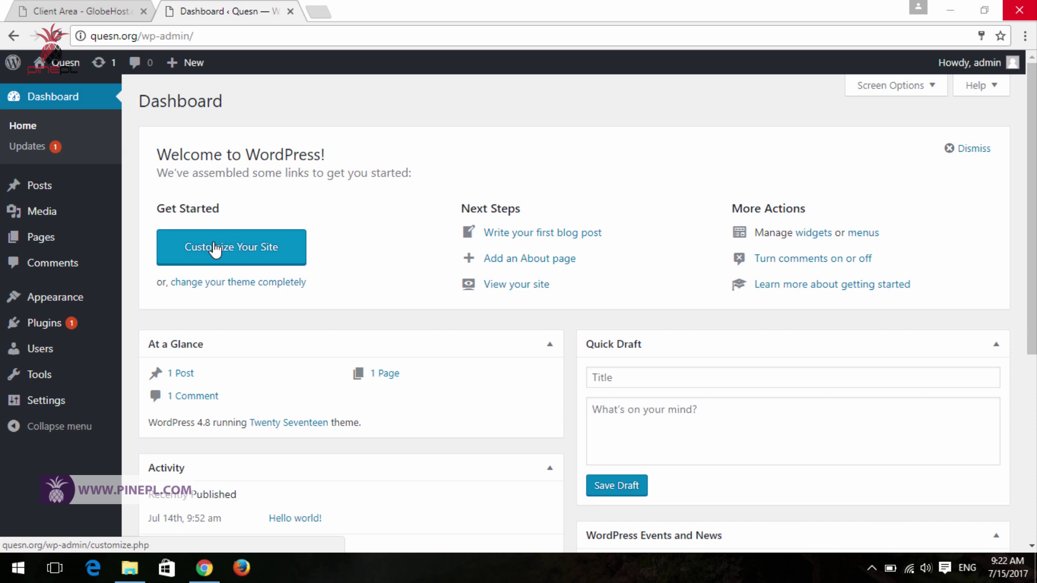
# - Open a blank new browser tab beside the quesn.org WordPress dashboard
pyautogui.click(323, 12)
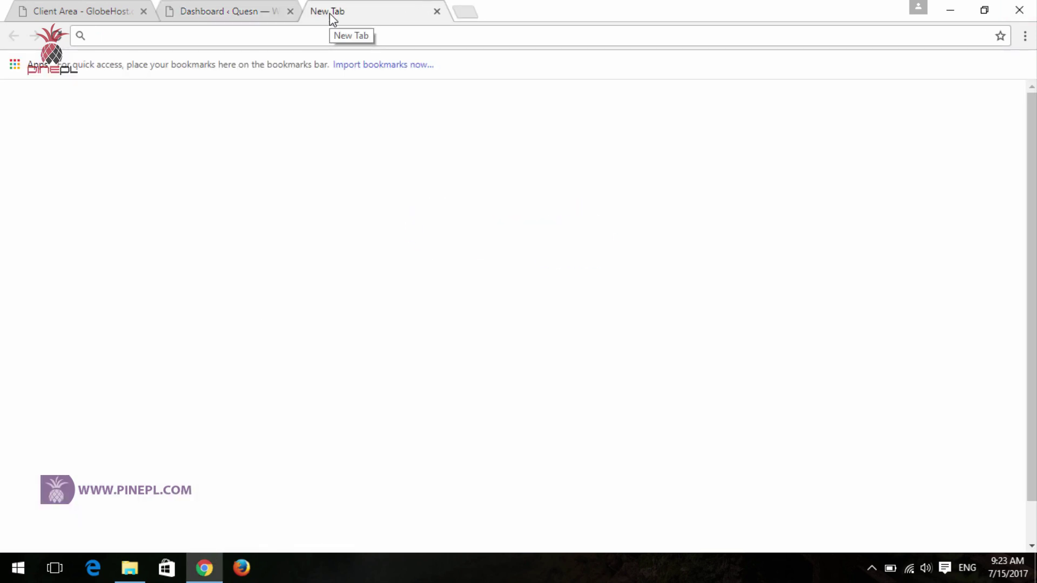
# - Load cloudflare.com in the new tab
pyautogui.write('clo')
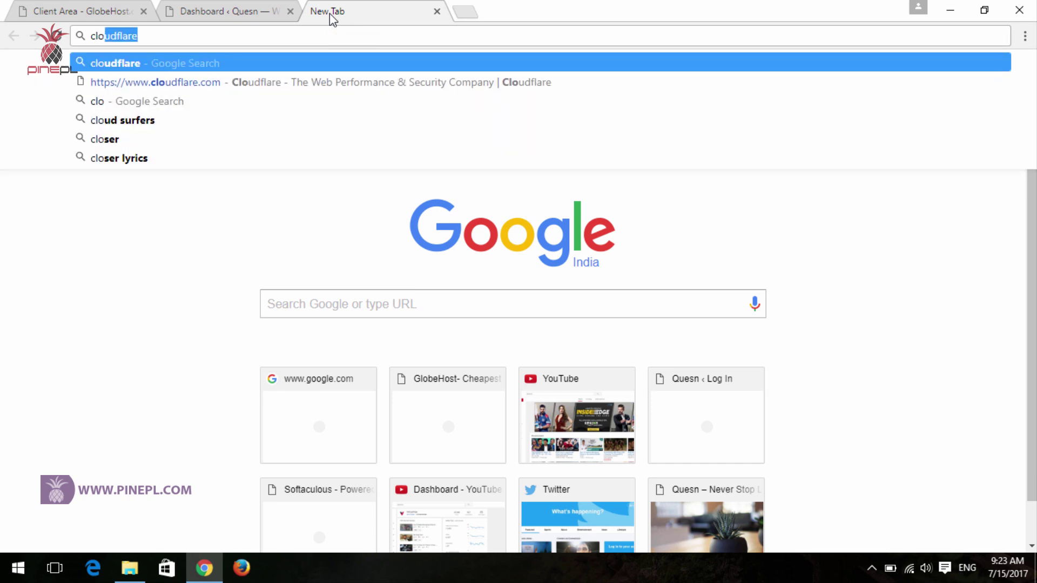
pyautogui.write('udflare.co')
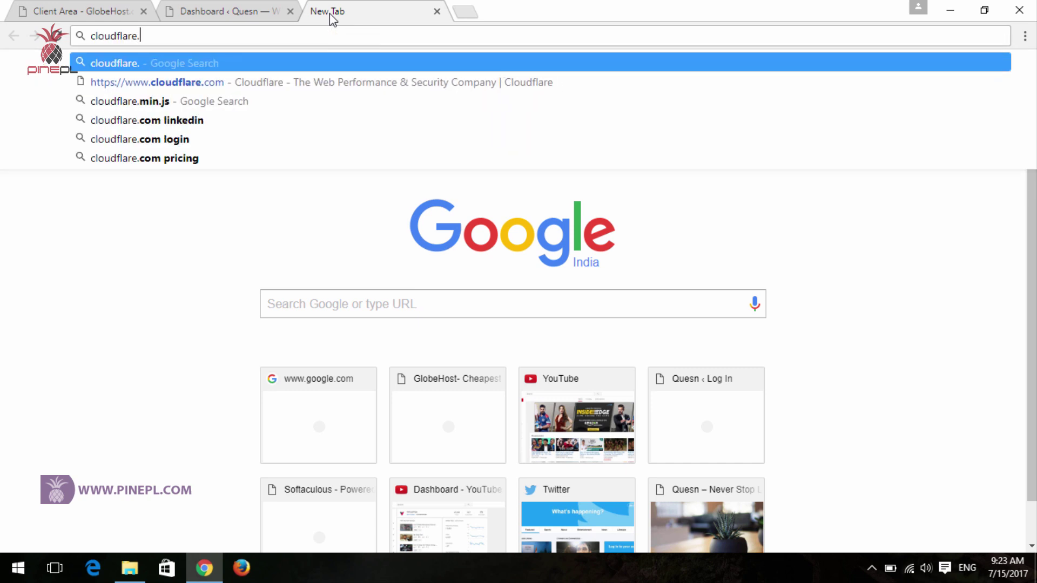
pyautogui.write('m')
pyautogui.press('Return')
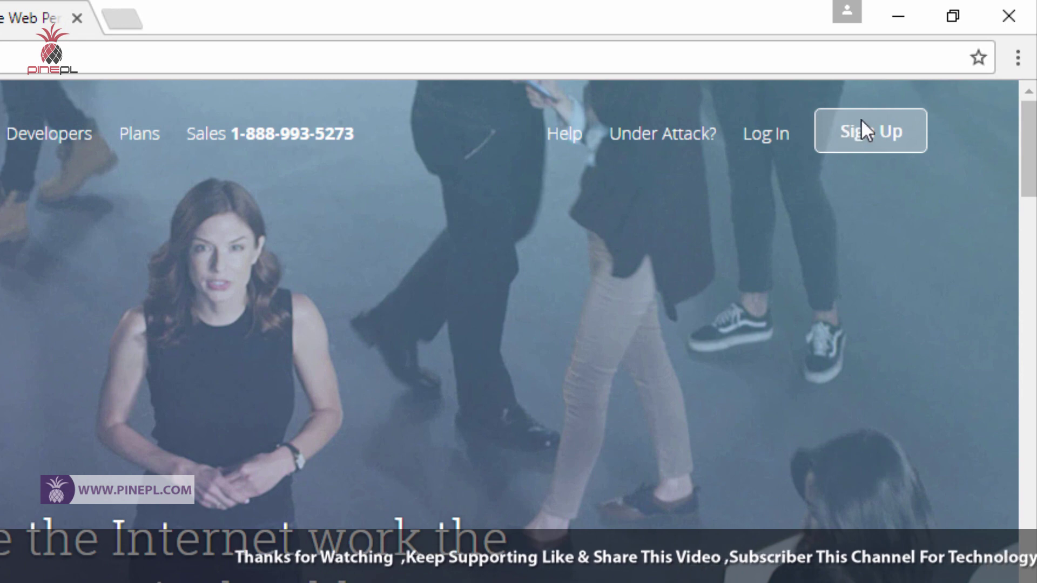
pyautogui.moveTo(795, 94); pyautogui.dragTo(970, 160)
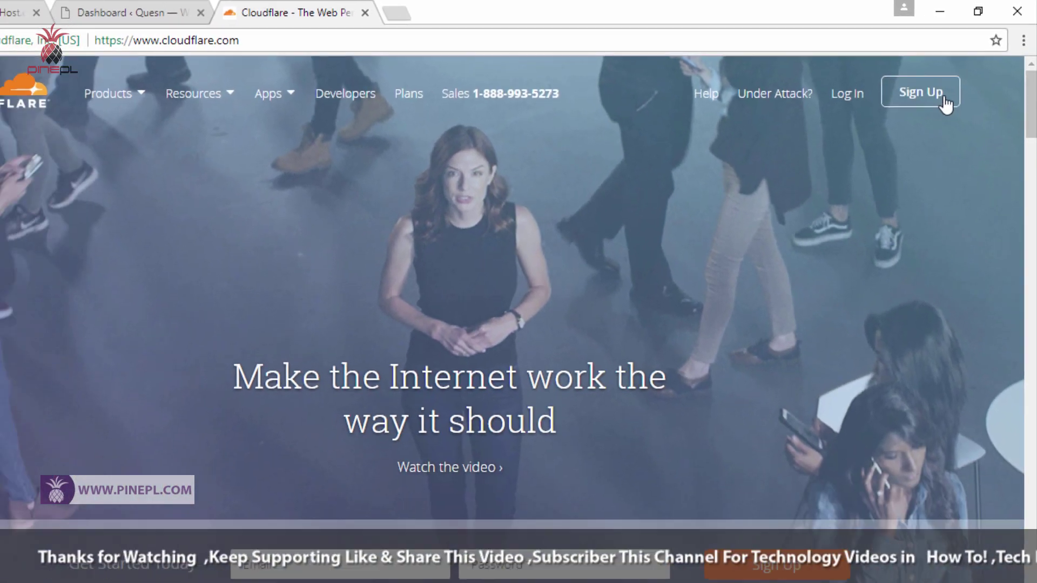
# - Sign up for a Cloudflare account with an e-mail and password, accepting the terms
pyautogui.click(890, 116)
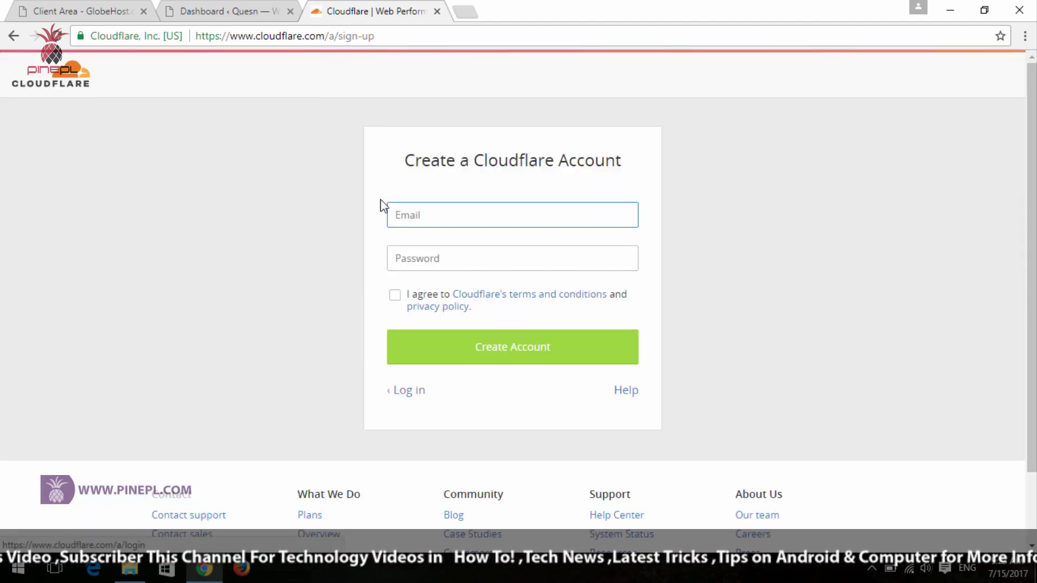
pyautogui.click(435, 215)
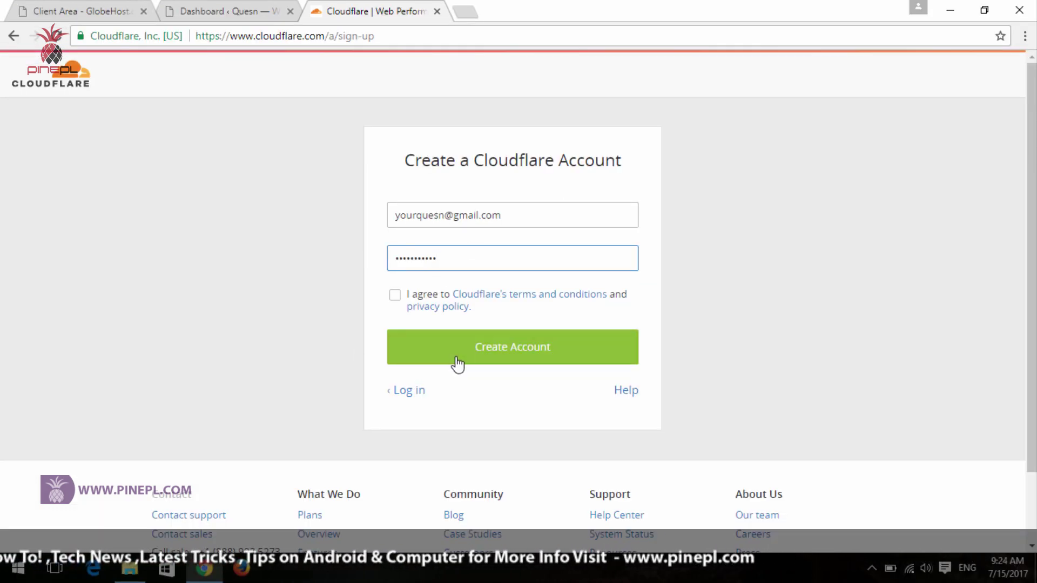
pyautogui.click(394, 297)
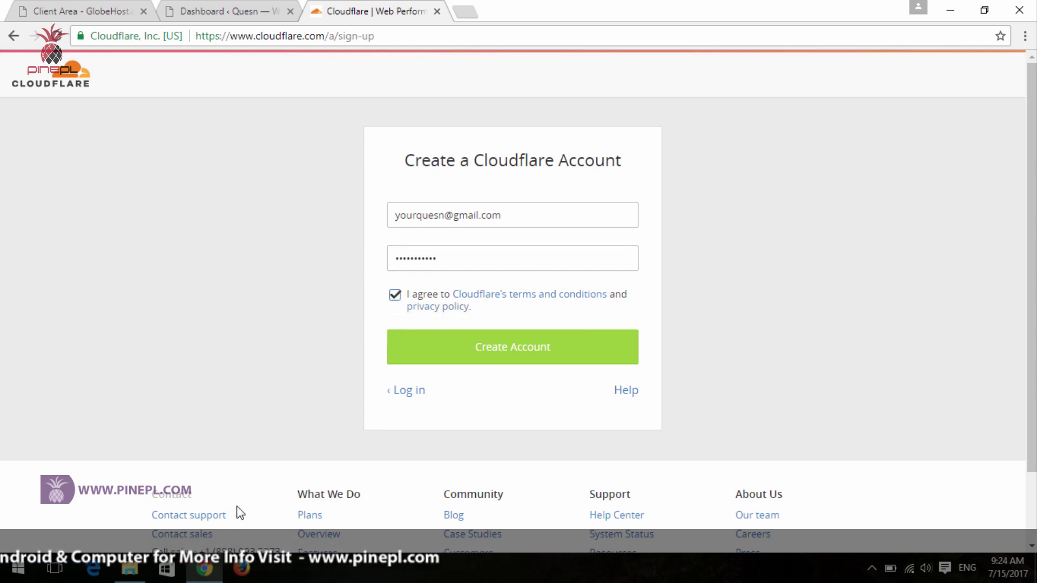
pyautogui.click(495, 362)
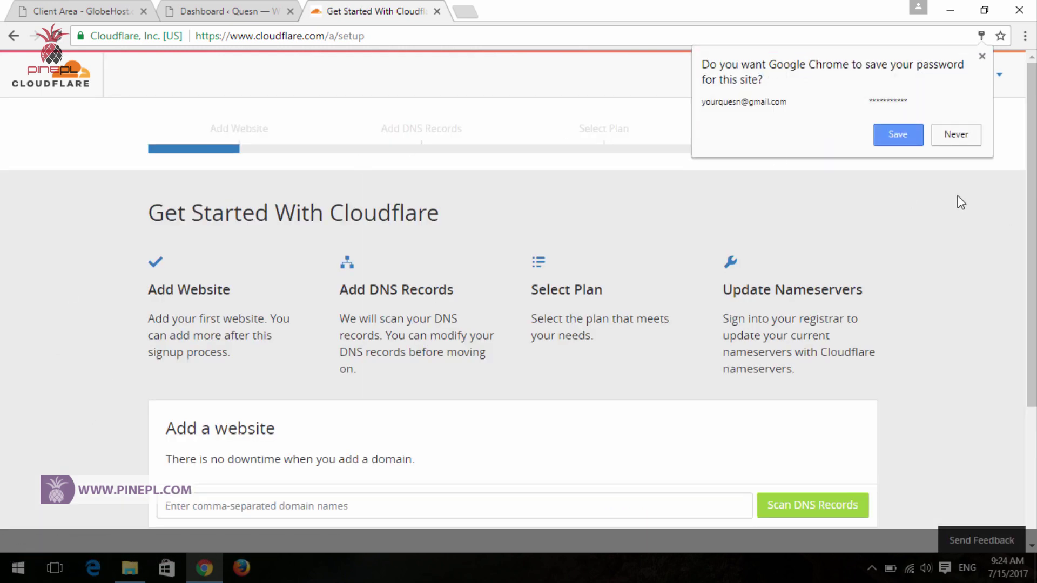
# - Dismiss Chrome's password prompt, paste quesn.org from the WordPress tab, and scan its DNS records
pyautogui.click(955, 135)
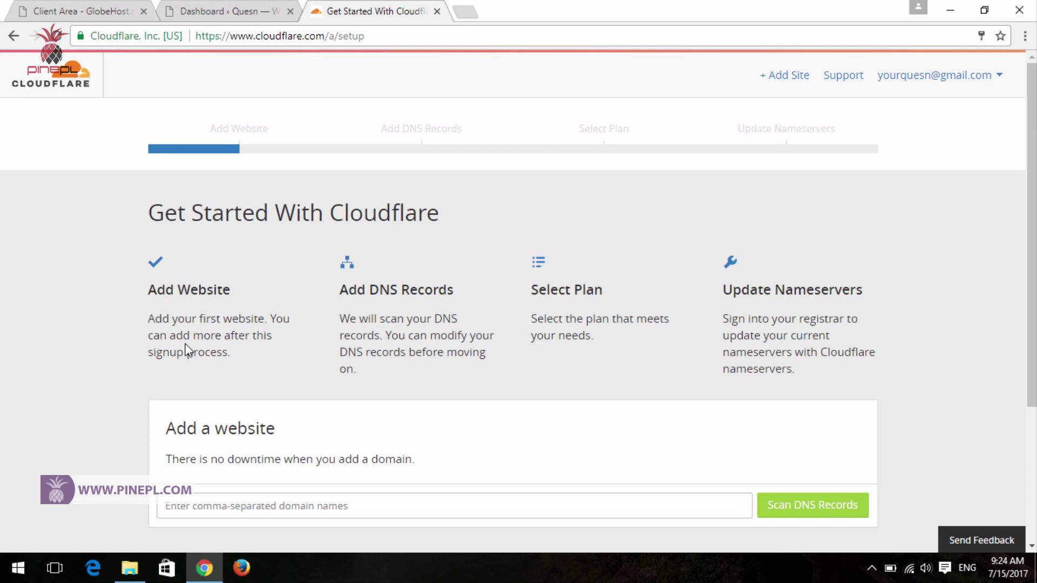
pyautogui.scroll(-3, 186, 350)
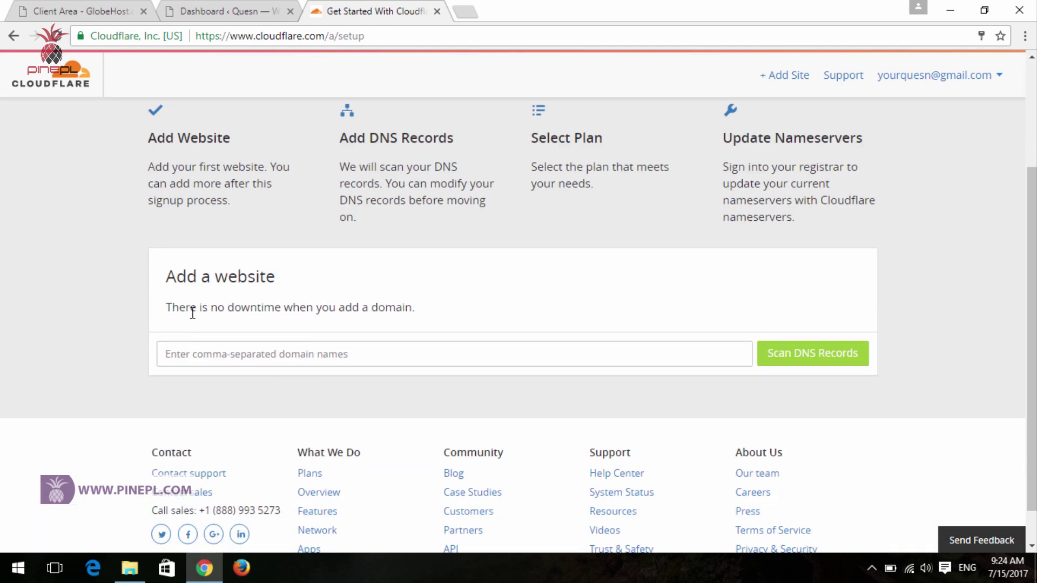
pyautogui.click(250, 355)
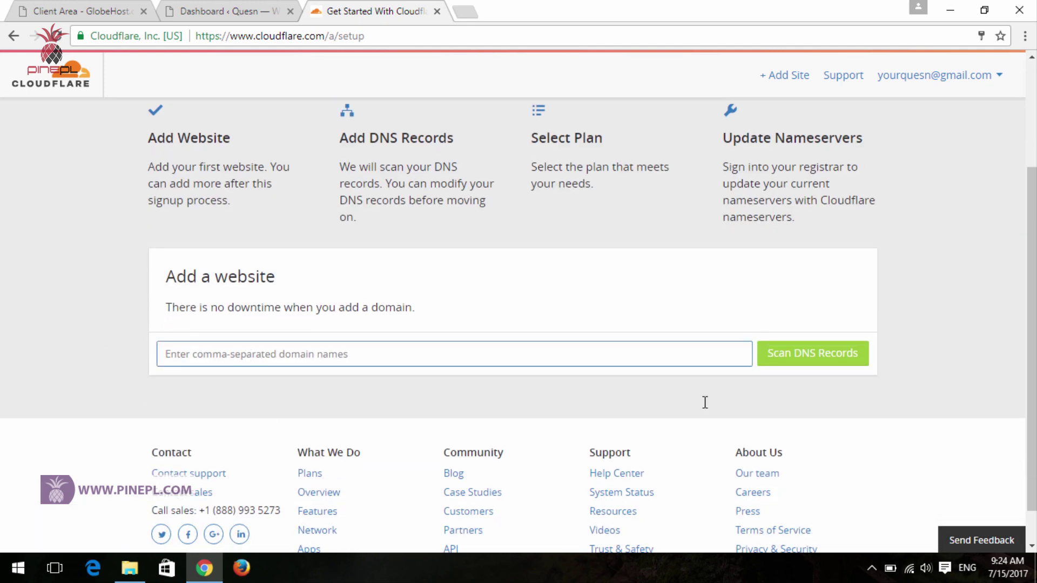
pyautogui.scroll(-1, 434, 418)
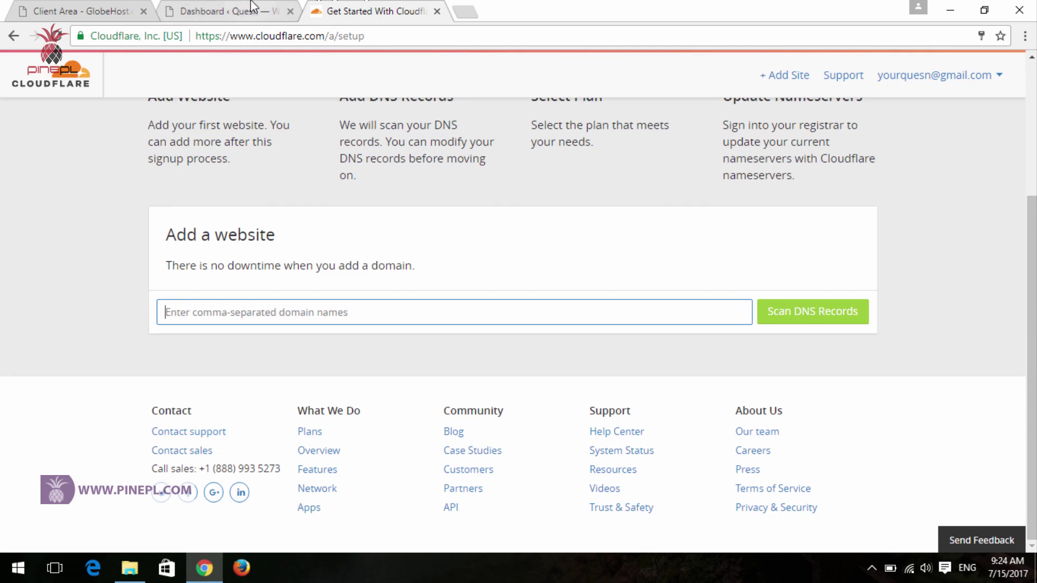
pyautogui.click(233, 11)
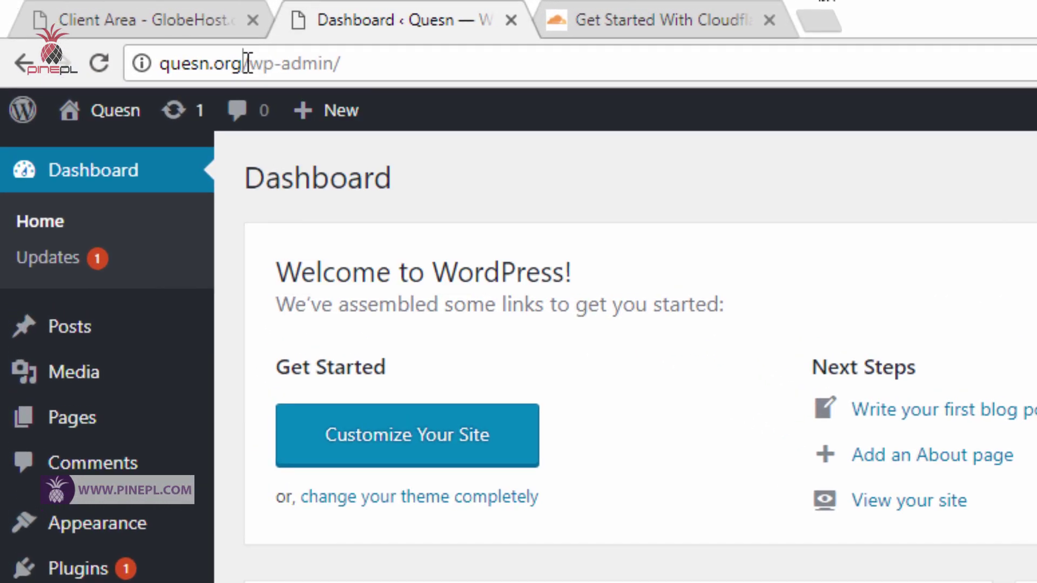
pyautogui.moveTo(246, 63); pyautogui.dragTo(160, 63)
pyautogui.hotkey('ctrl', 'c')
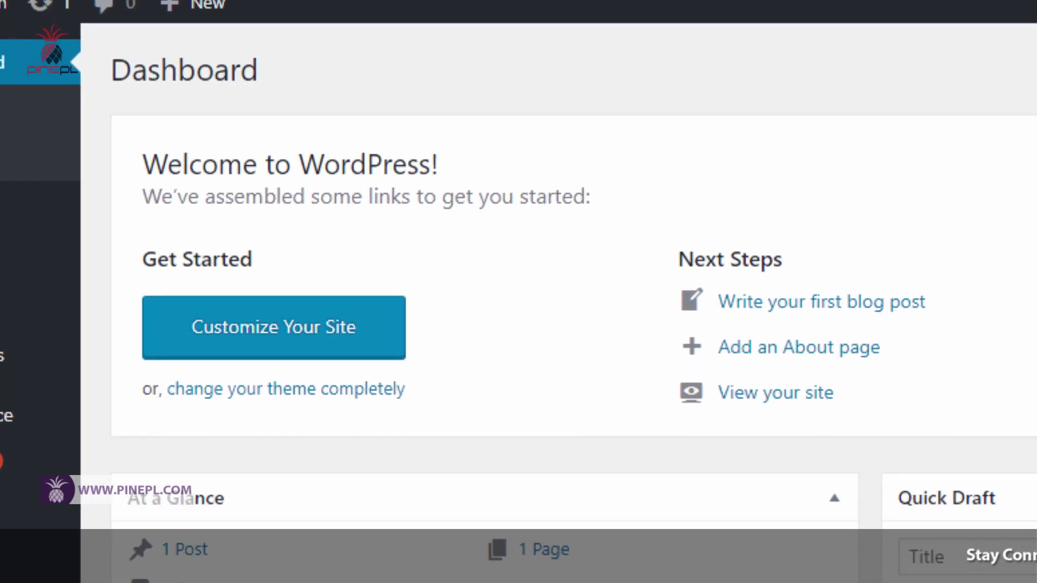
pyautogui.click(648, 8)
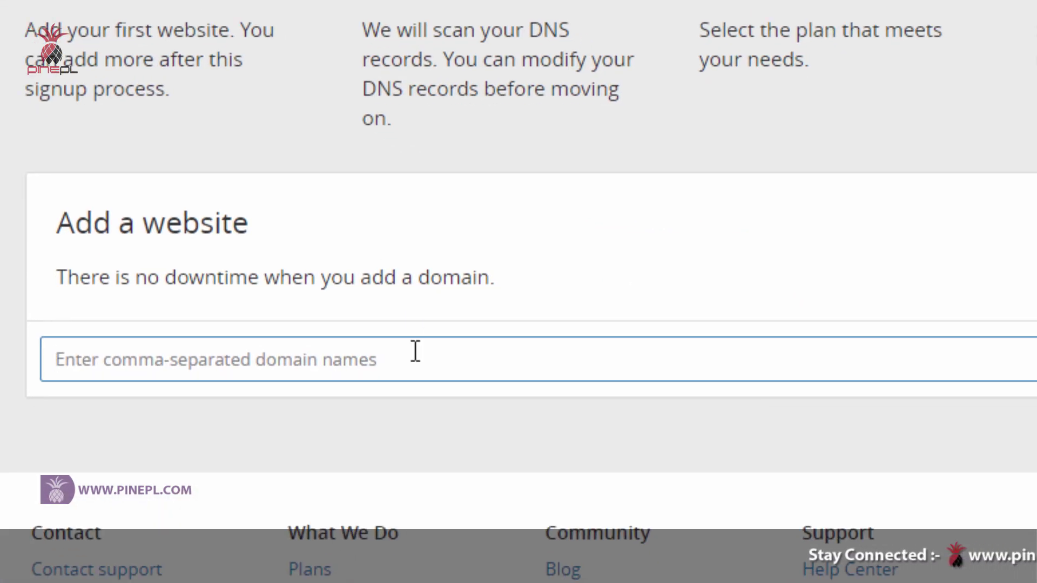
pyautogui.hotkey('ctrl', 'v')
pyautogui.click(854, 302)
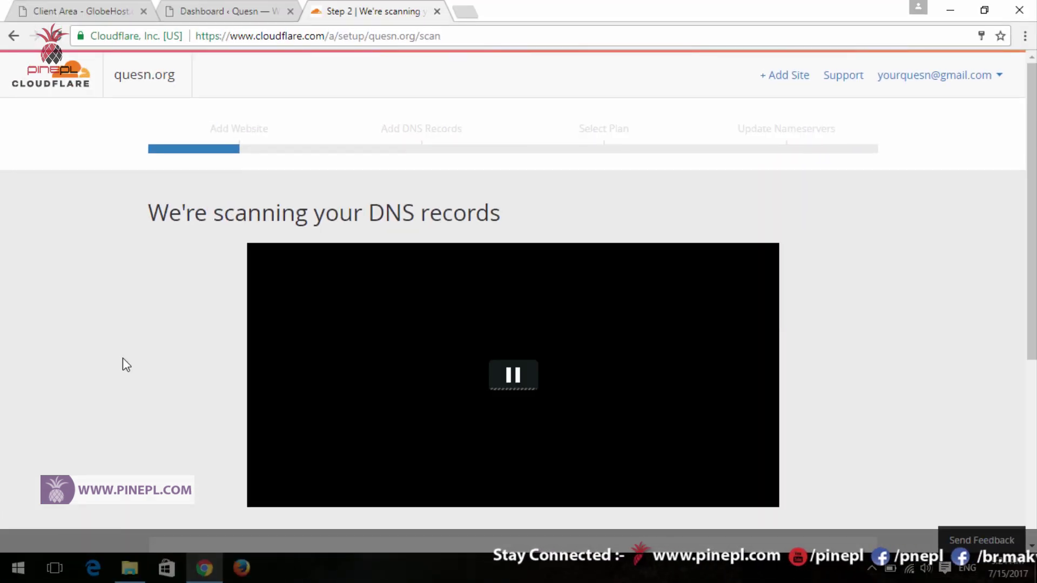
# - Pause the explainer video while the quesn.org DNS scan finishes
pyautogui.scroll(-4, 122, 357)
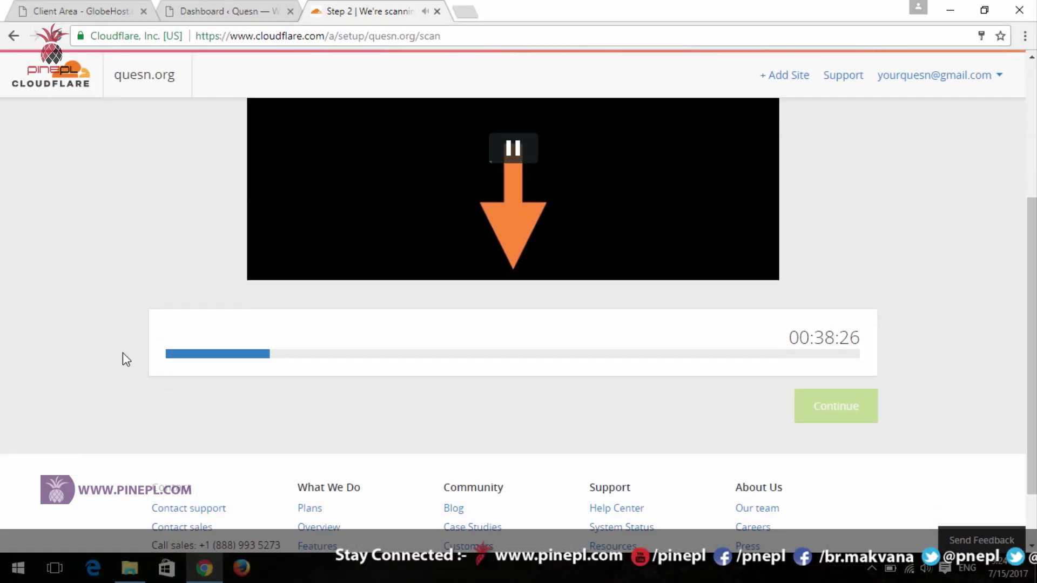
pyautogui.click(513, 151)
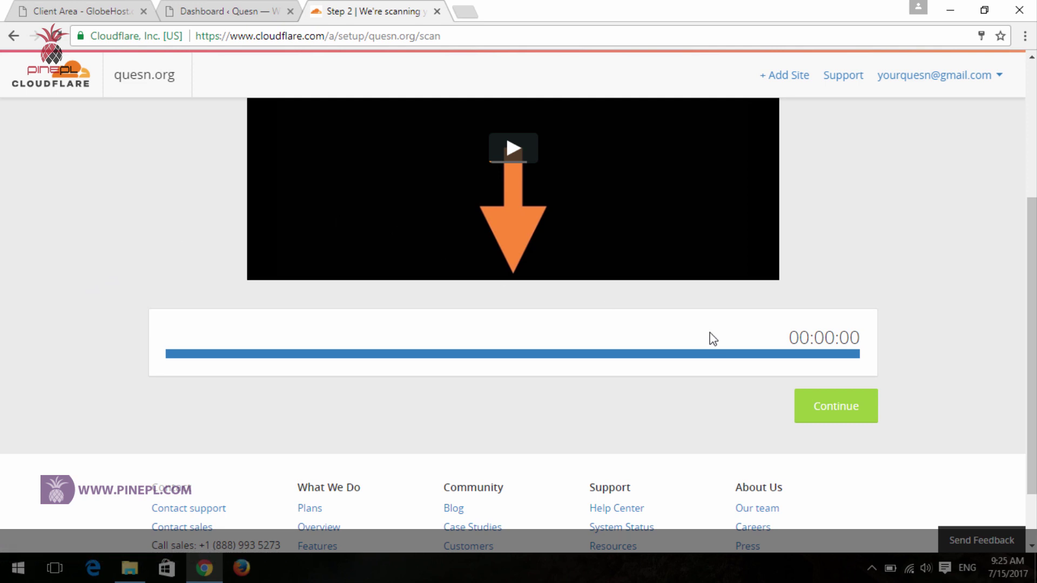
# - Scroll through the scanned DNS record list and accept it to reach Select a Cloudflare Plan
pyautogui.click(844, 406)
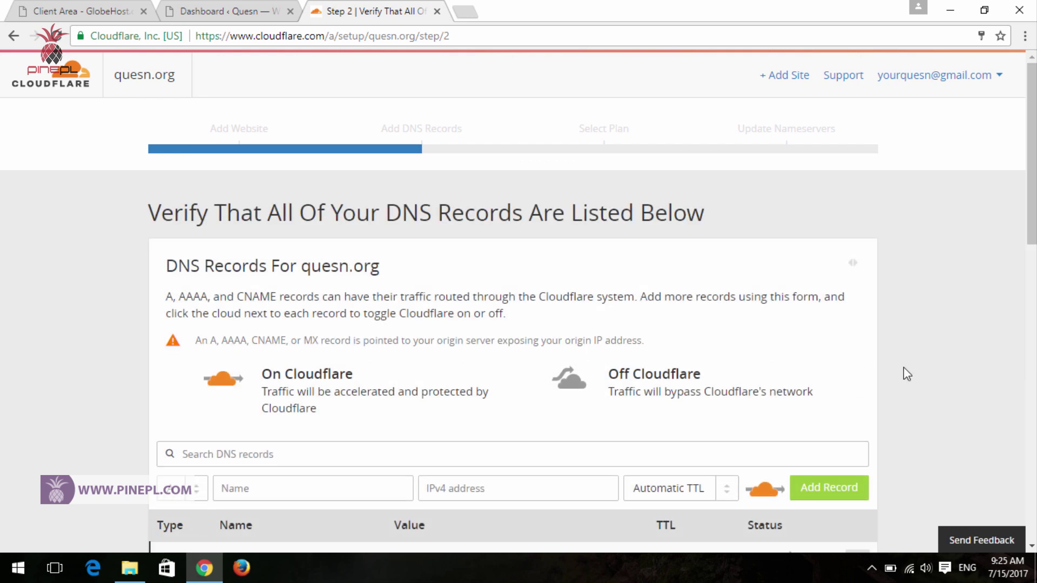
pyautogui.scroll(-3, 710, 222)
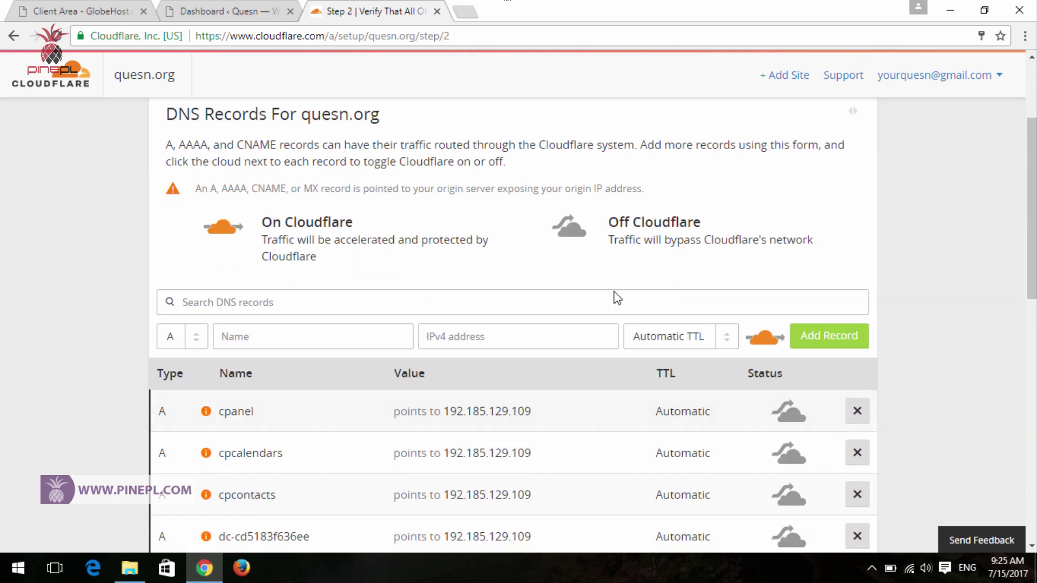
pyautogui.scroll(-12, 617, 298)
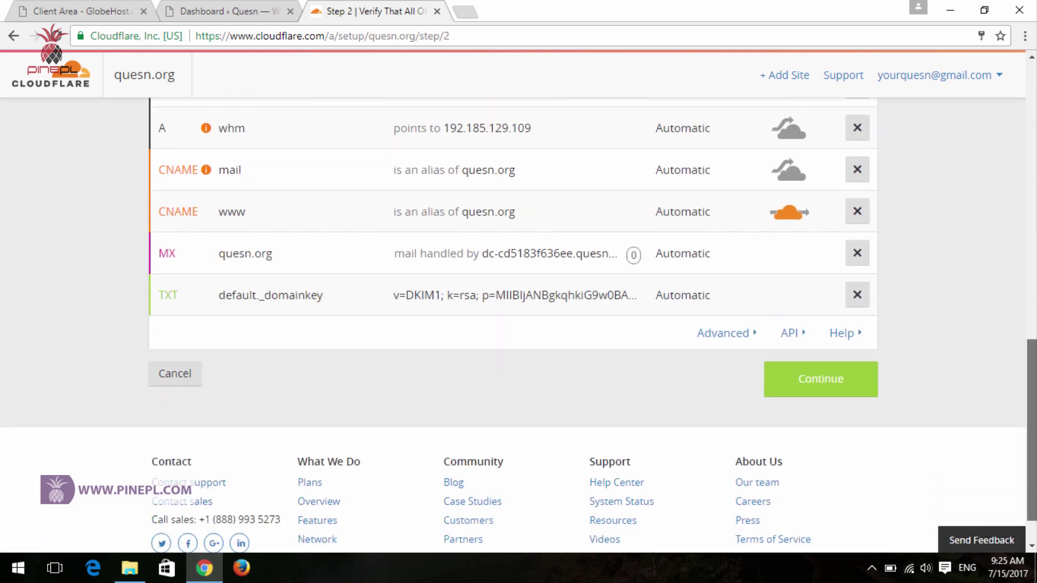
pyautogui.scroll(10, 513, 325)
pyautogui.scroll(-6, 513, 324)
pyautogui.scroll(2, 513, 324)
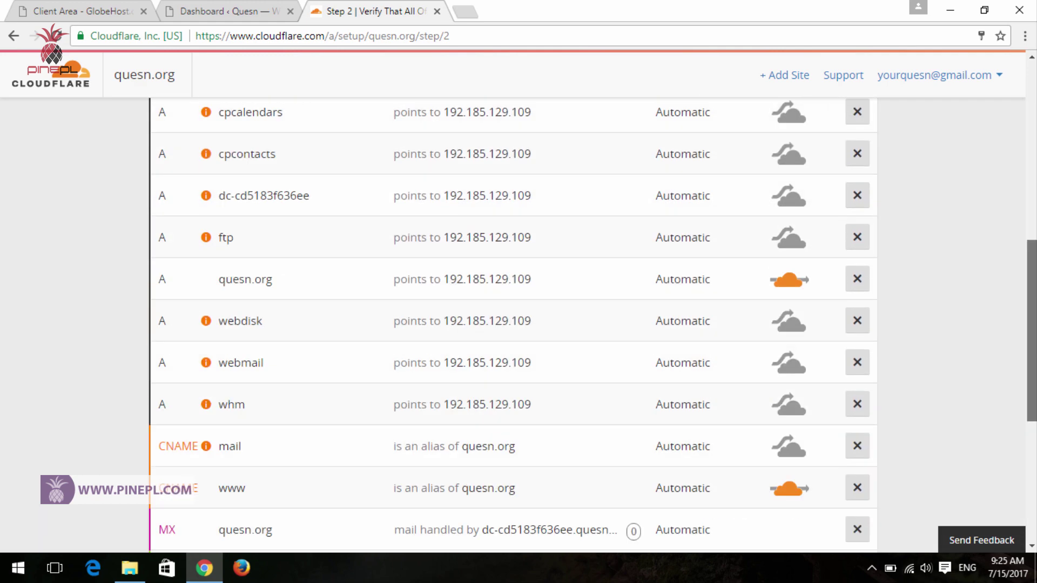
pyautogui.scroll(-5, 513, 324)
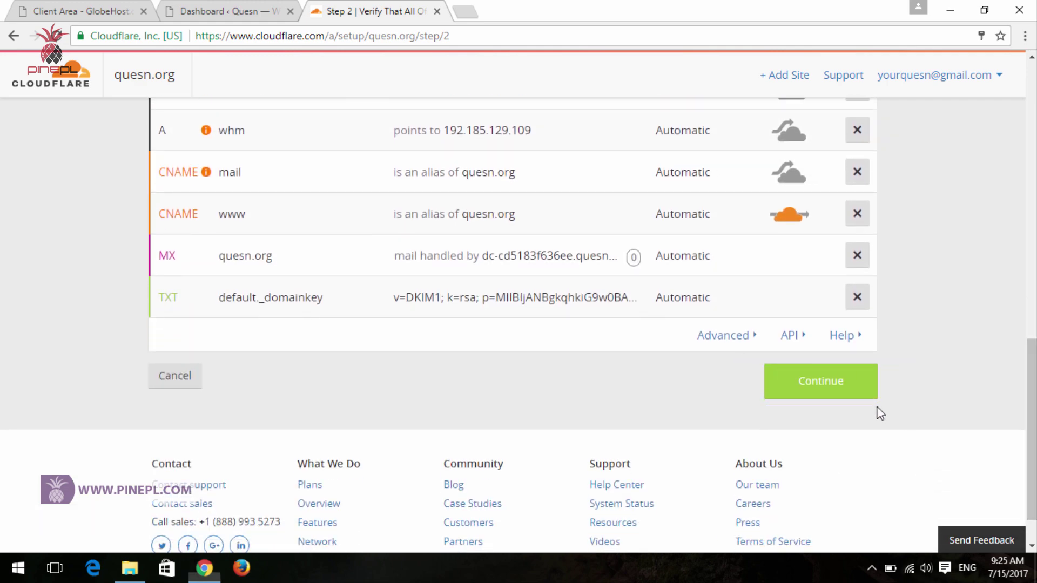
pyautogui.click(814, 378)
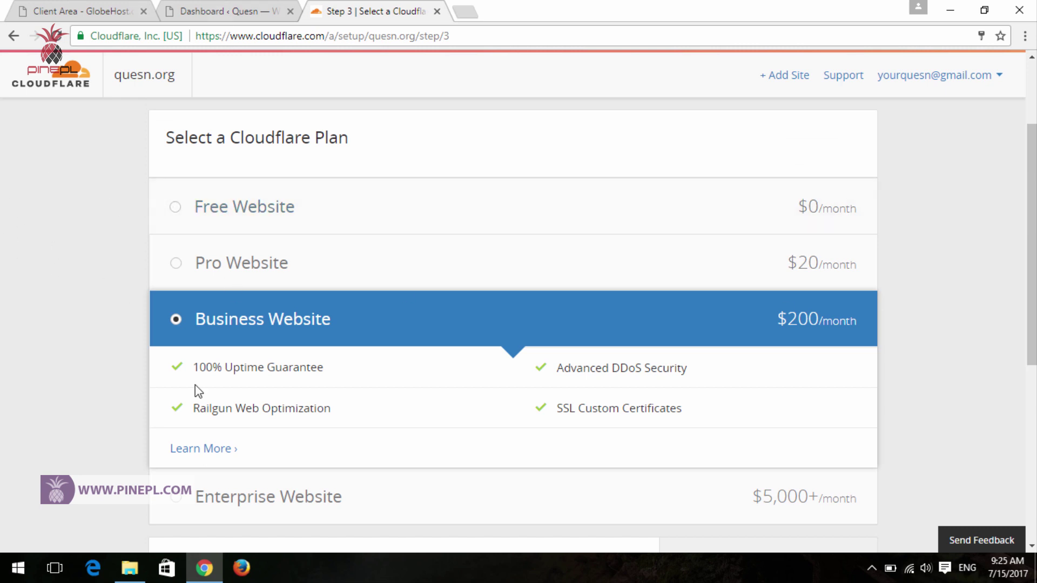
# - Pick the $0/month Free Website plan and continue to the nameserver step
pyautogui.click(234, 210)
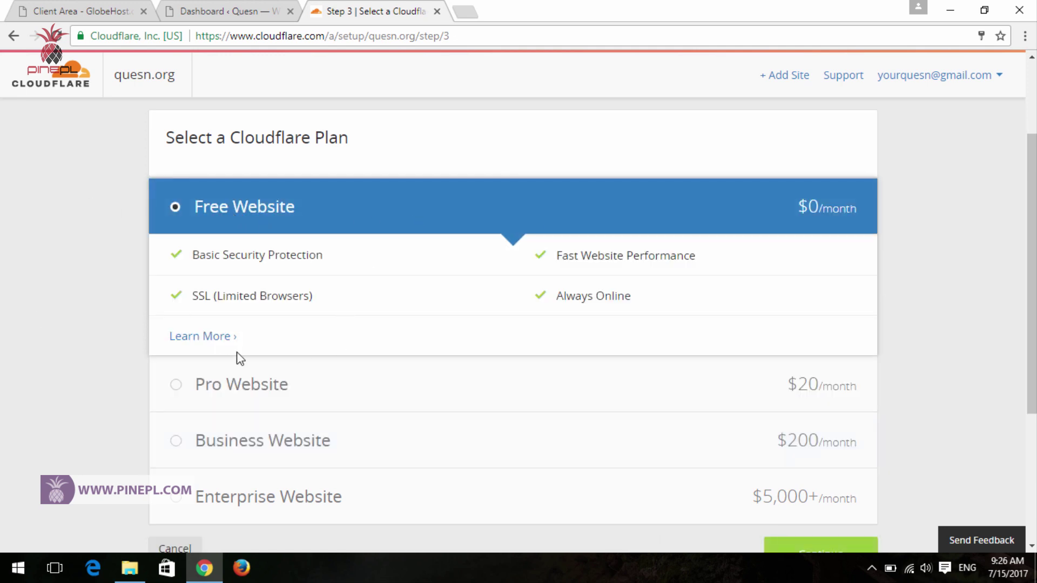
pyautogui.scroll(-3, 173, 303)
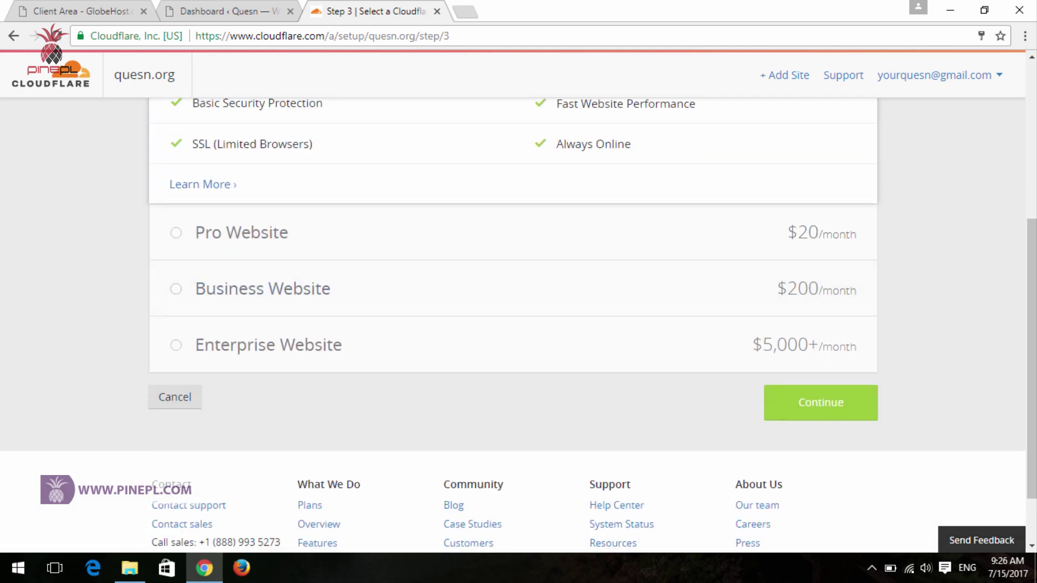
pyautogui.click(802, 402)
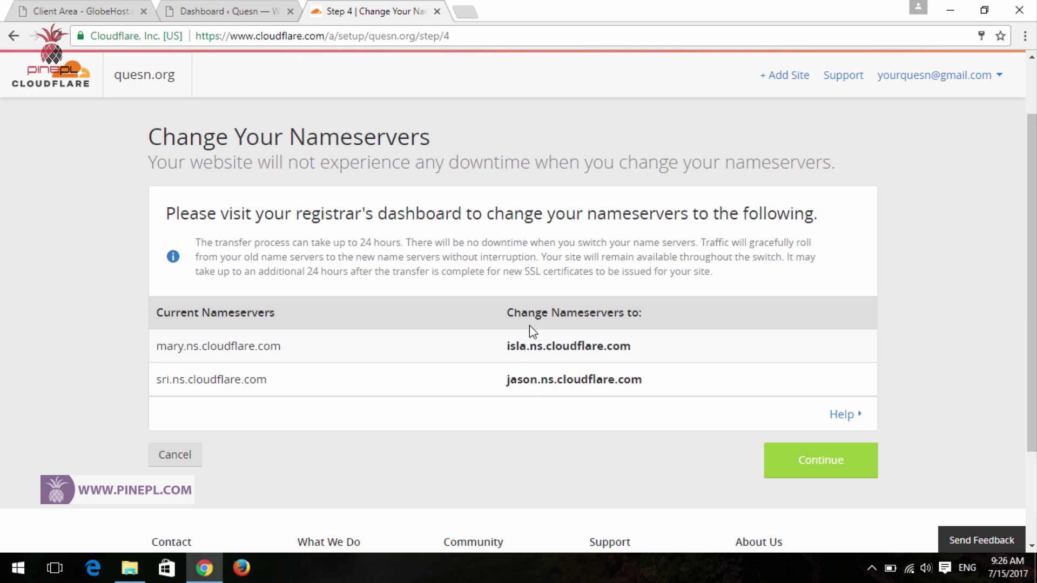
# - Note nameservers isla.ns.cloudflare.com and jason.ns.cloudflare.com, then switch to the GlobeHost client area
pyautogui.moveTo(481, 298); pyautogui.dragTo(681, 412)
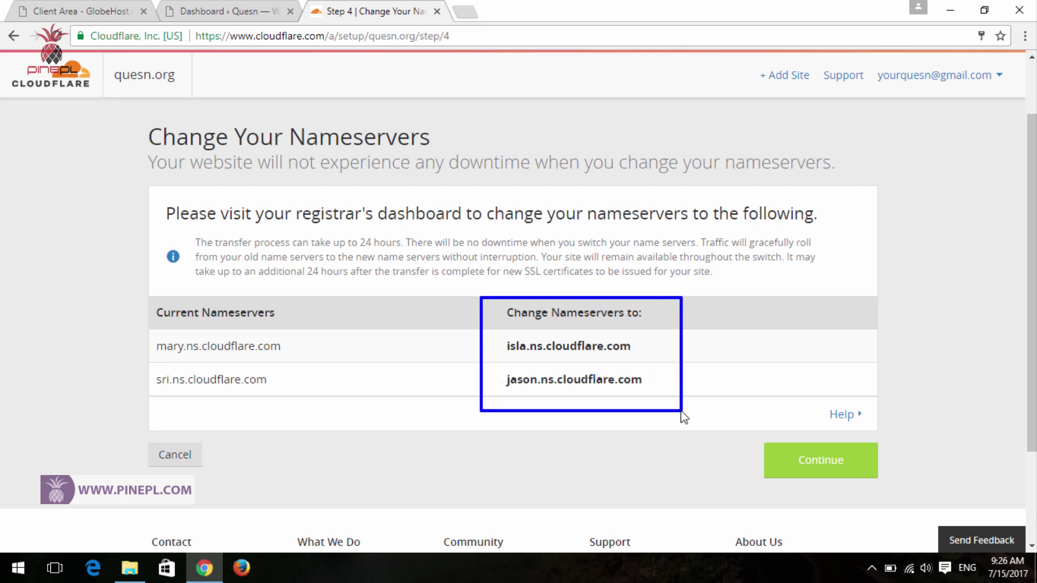
pyautogui.press('Escape')
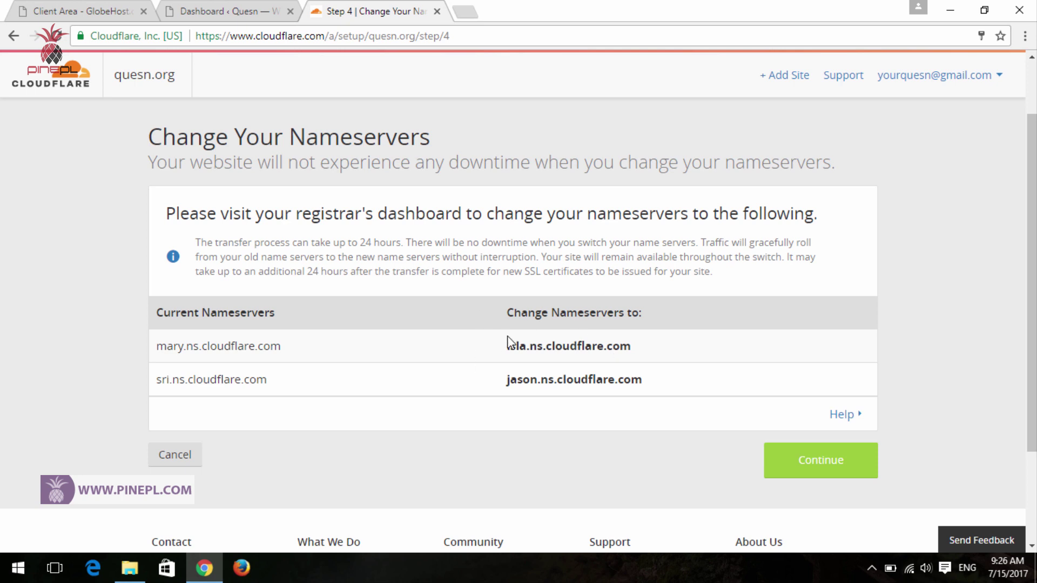
pyautogui.click(75, 5)
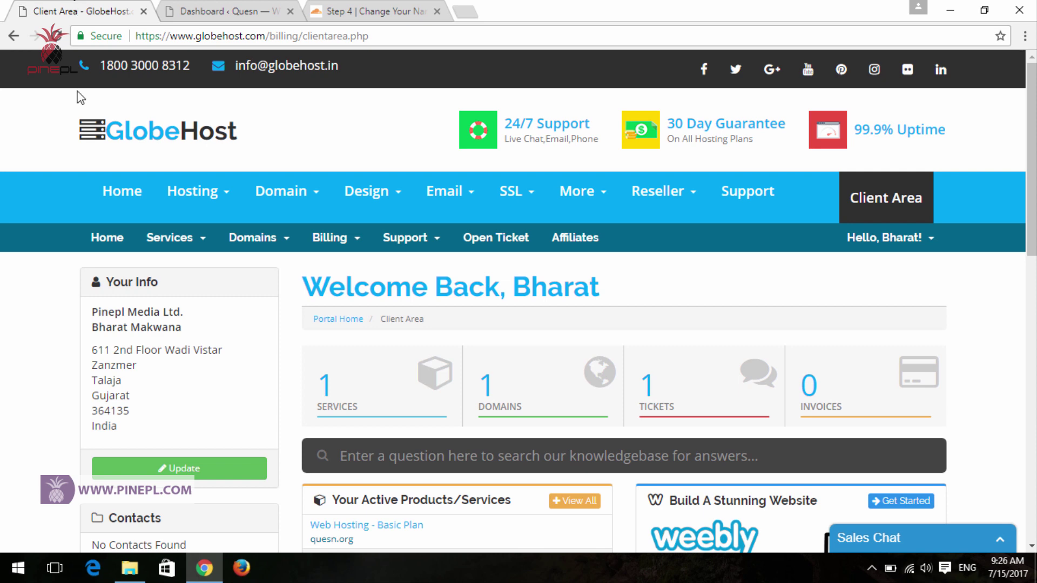
# - Go through Domains to quesn.org and its 'Change the nameservers your domain points to' form
pyautogui.scroll(-2, 346, 221)
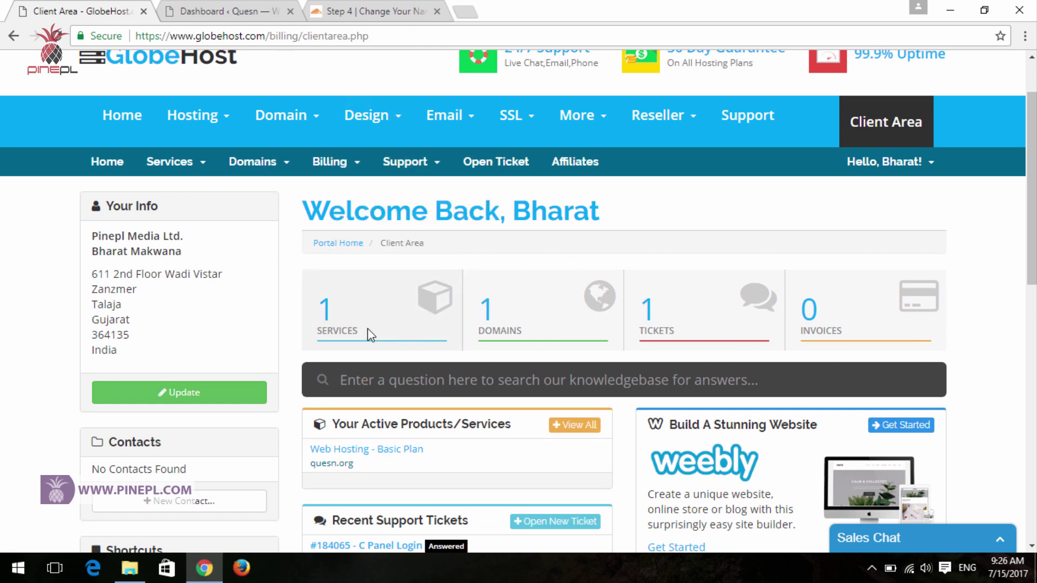
pyautogui.click(520, 317)
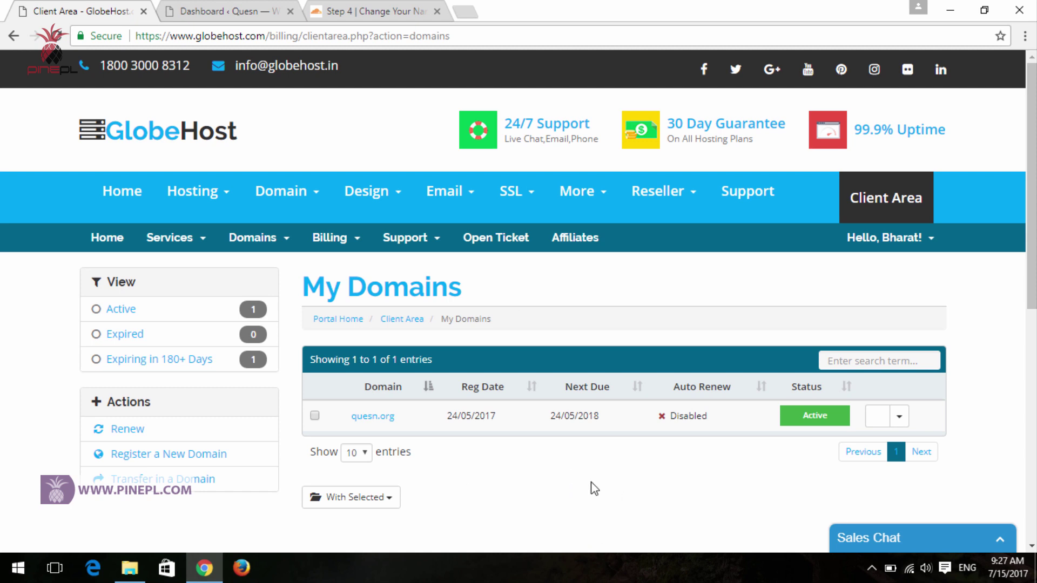
pyautogui.click(372, 419)
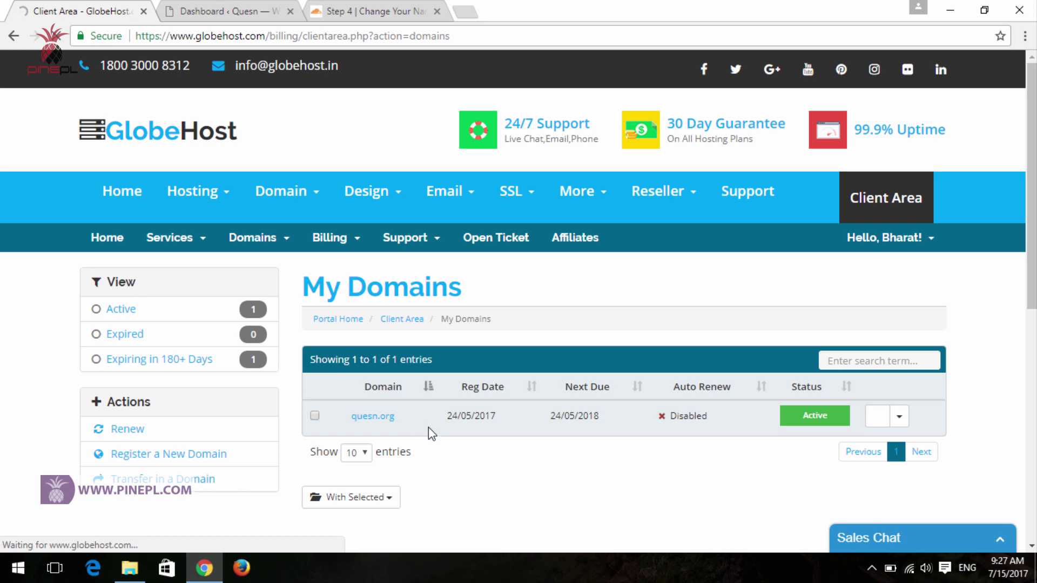
pyautogui.scroll(-3, 480, 464)
pyautogui.scroll(3, 479, 467)
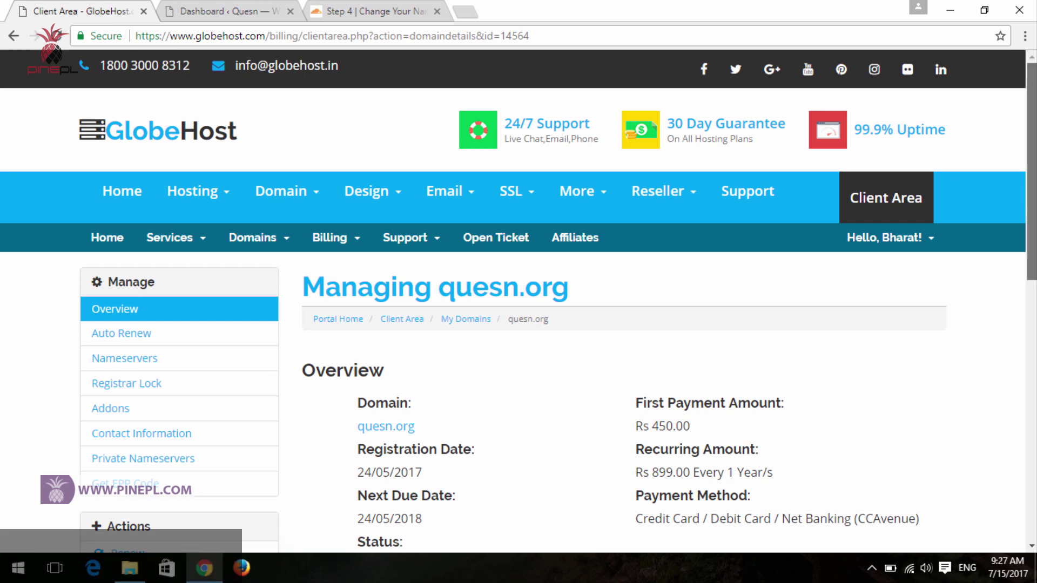
pyautogui.scroll(-3, 513, 324)
pyautogui.scroll(-1, 513, 317)
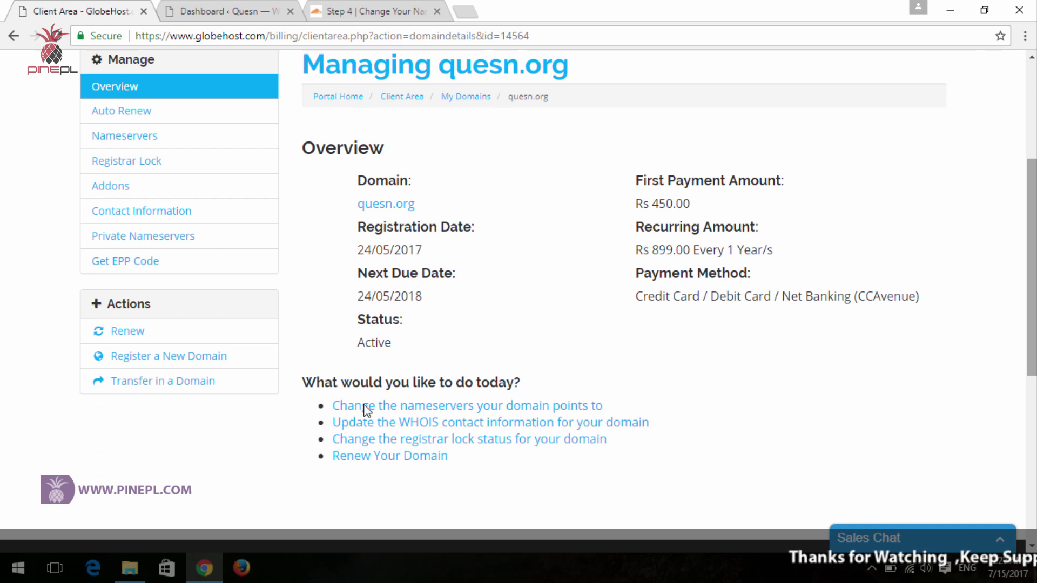
pyautogui.moveTo(322, 395)
pyautogui.mouseDown()
pyautogui.moveTo(585, 423)
pyautogui.moveTo(677, 422)
pyautogui.mouseUp()
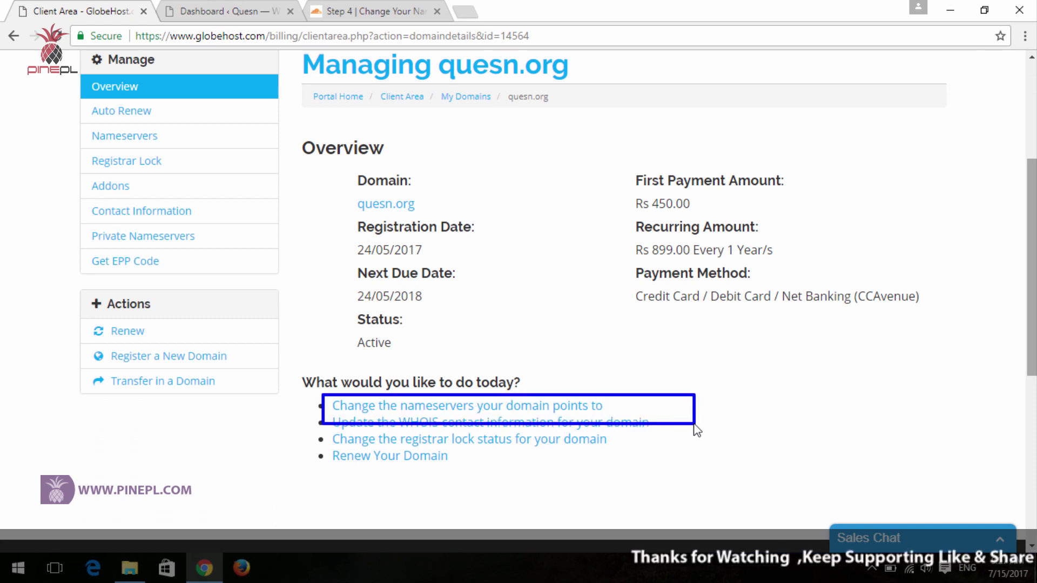
pyautogui.click(505, 404)
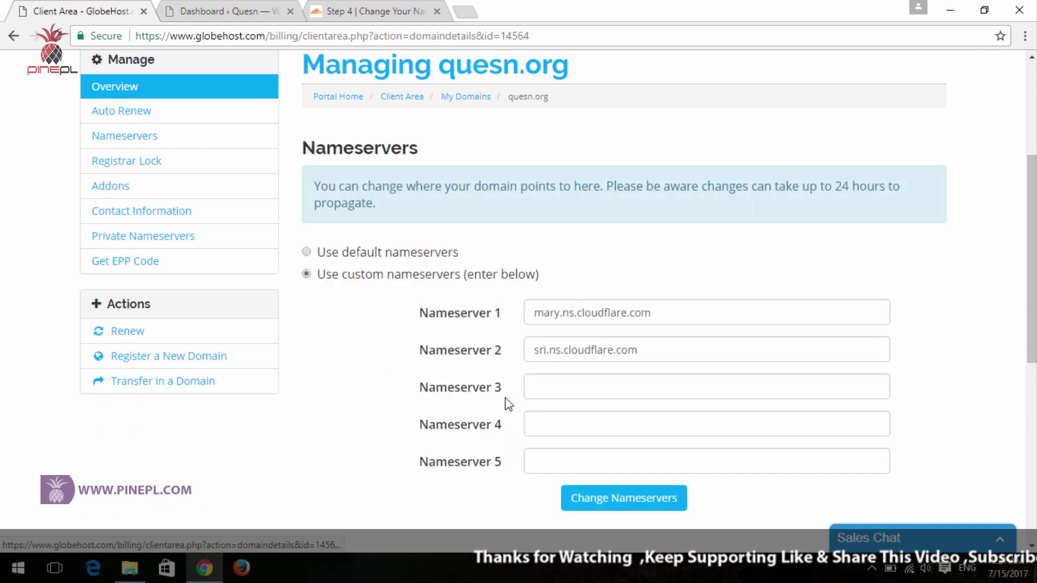
# - Replace Nameserver 1 with isla.ns.cloudflare.com copied from Cloudflare's list
pyautogui.click(663, 316)
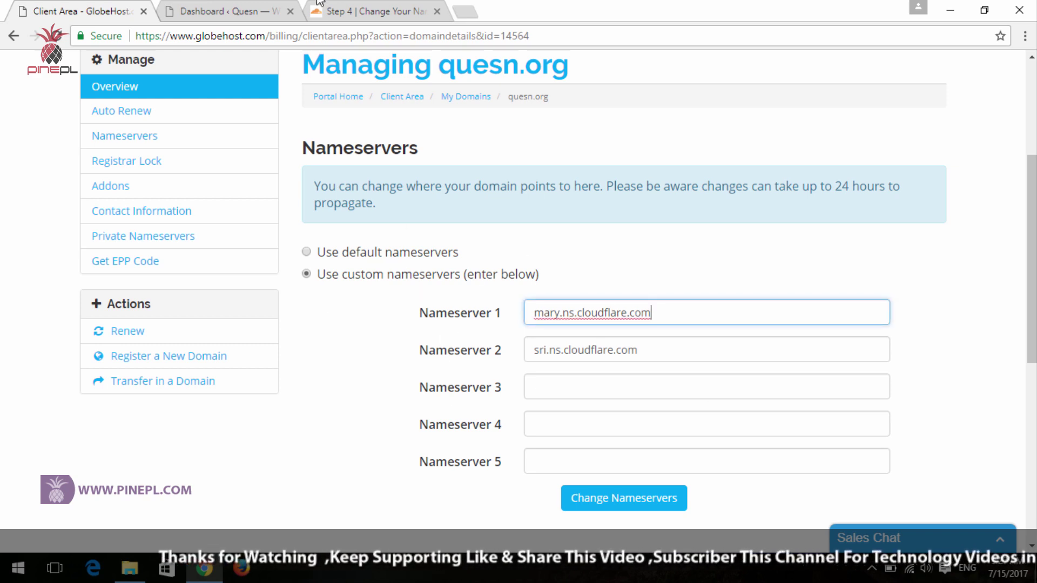
pyautogui.click(340, 10)
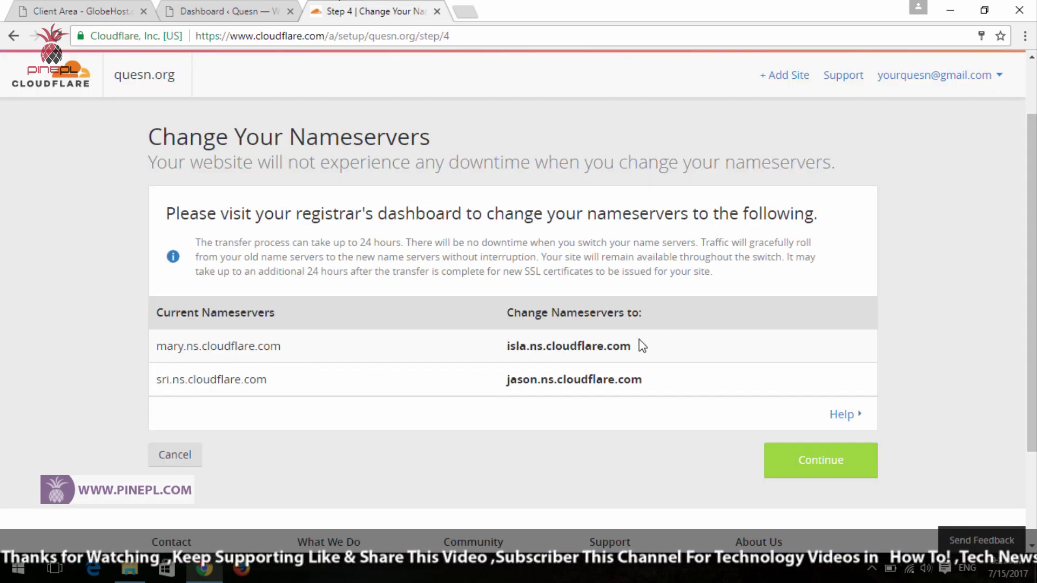
pyautogui.moveTo(633, 348); pyautogui.dragTo(491, 349)
pyautogui.hotkey('ctrl', 'c')
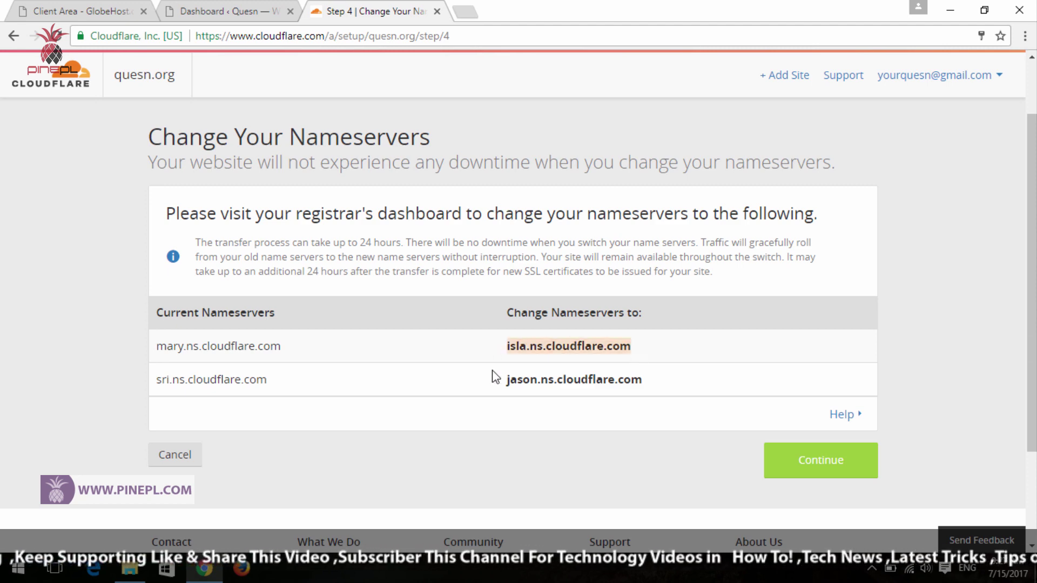
pyautogui.click(298, 5)
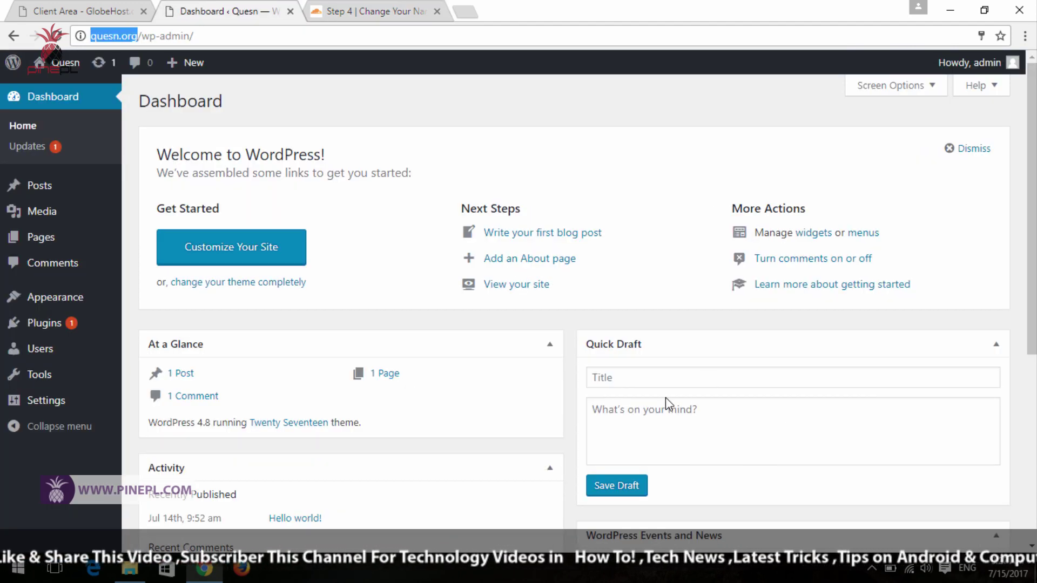
pyautogui.click(81, 11)
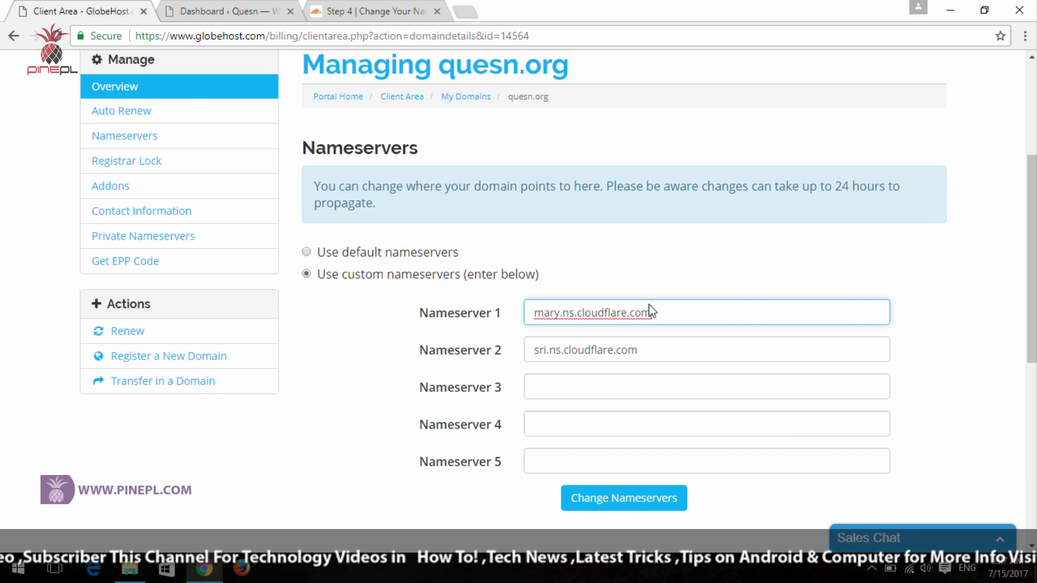
pyautogui.hotkey('ctrl', 'a')
pyautogui.hotkey('ctrl', 'v')
# - Replace Nameserver 2 with jason.ns.cloudflare.com copied from Cloudflare's list
pyautogui.hotkey('ctrl', 'shift', 'Tab')
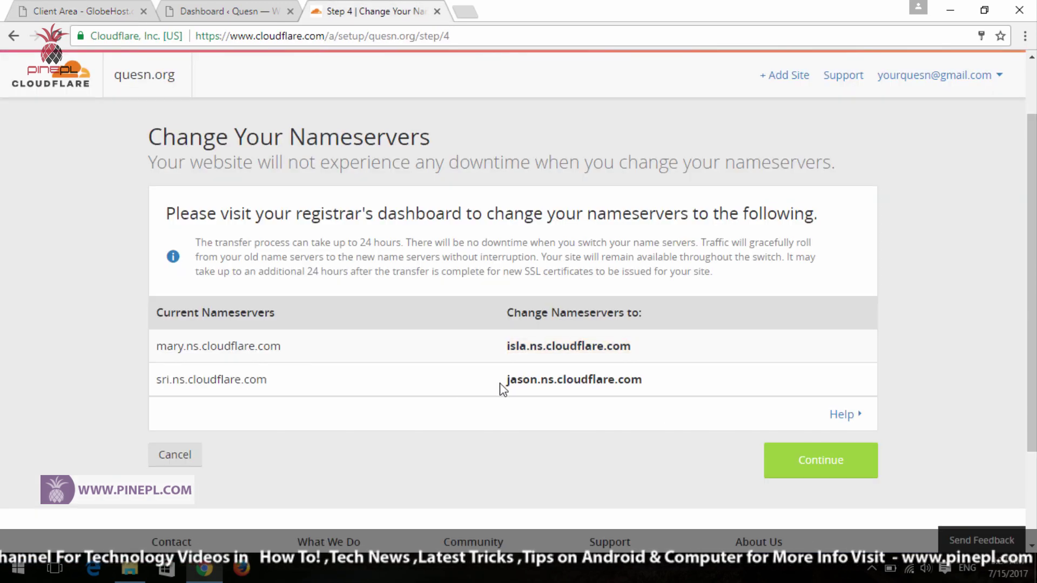
pyautogui.moveTo(503, 387); pyautogui.dragTo(633, 387)
pyautogui.hotkey('ctrl', 'c')
pyautogui.click(141, 5)
pyautogui.click(141, 5)
pyautogui.moveTo(635, 350); pyautogui.dragTo(505, 352)
pyautogui.hotkey('ctrl', 'v')
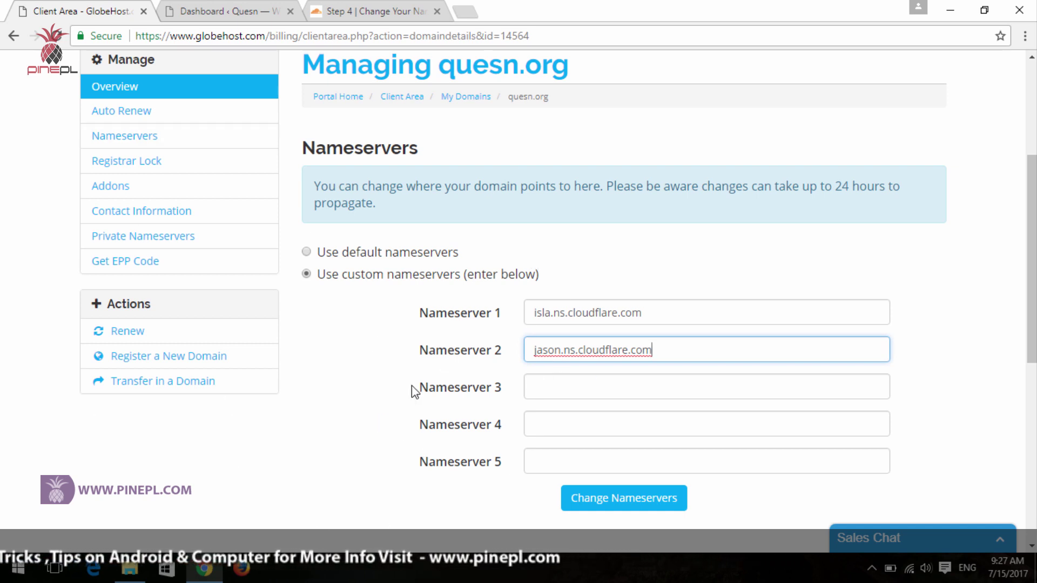
# - Save the new nameservers with Change Nameservers and return to the Cloudflare tab
pyautogui.click(623, 502)
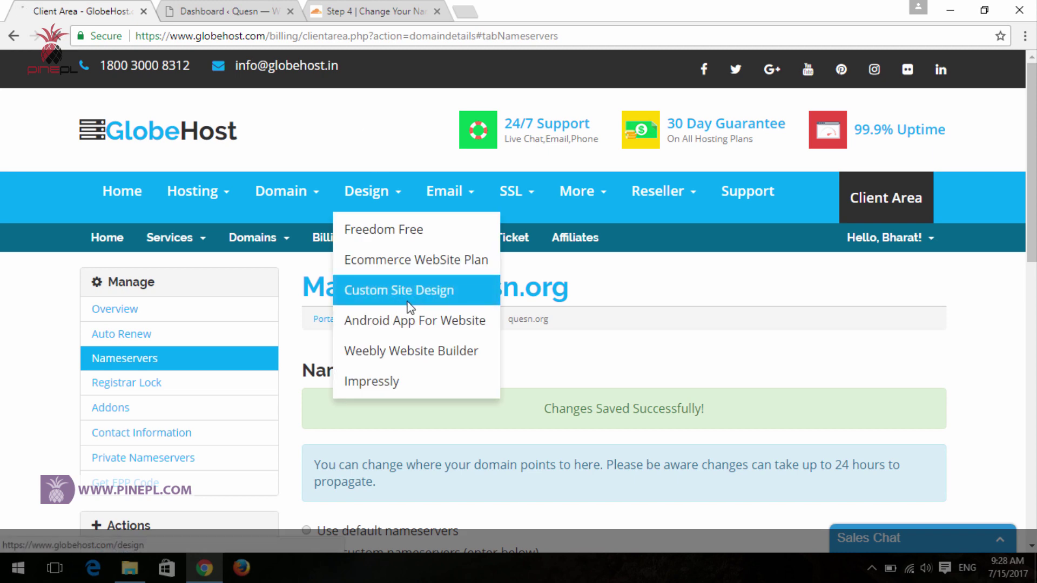
pyautogui.scroll(-3, 528, 318)
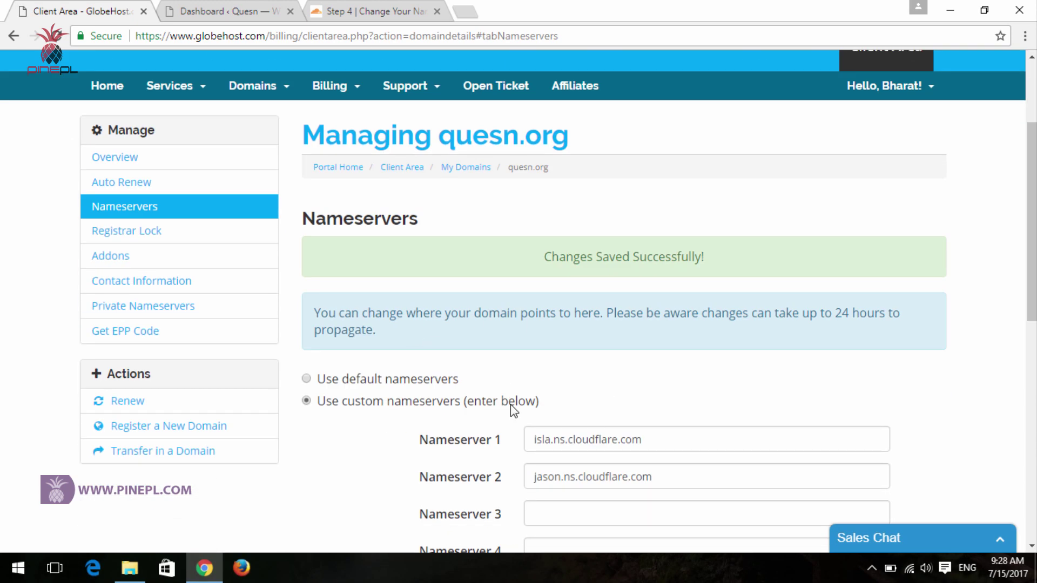
pyautogui.scroll(-3, 510, 404)
pyautogui.scroll(5, 510, 411)
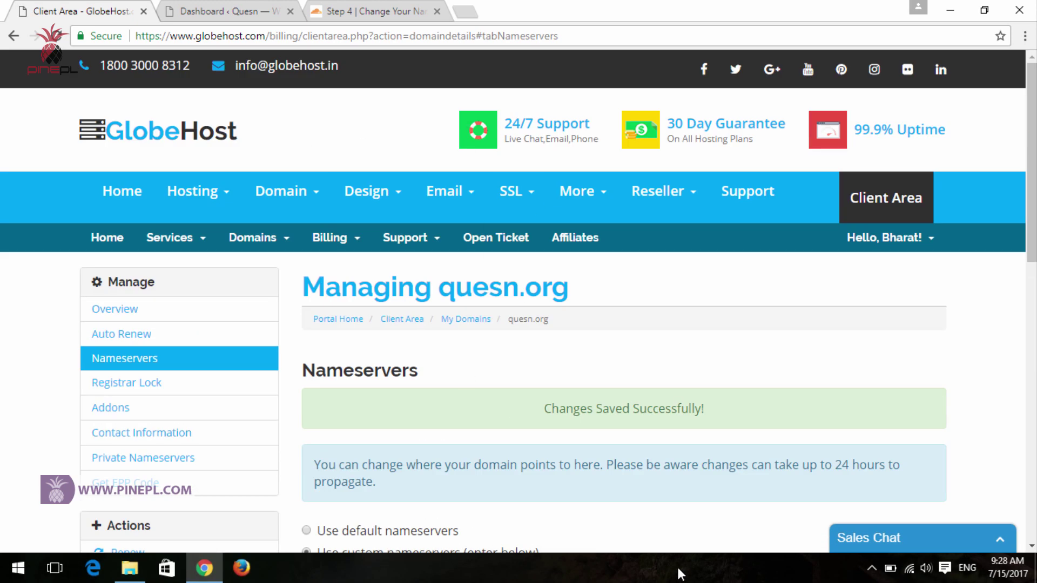
pyautogui.click(330, 13)
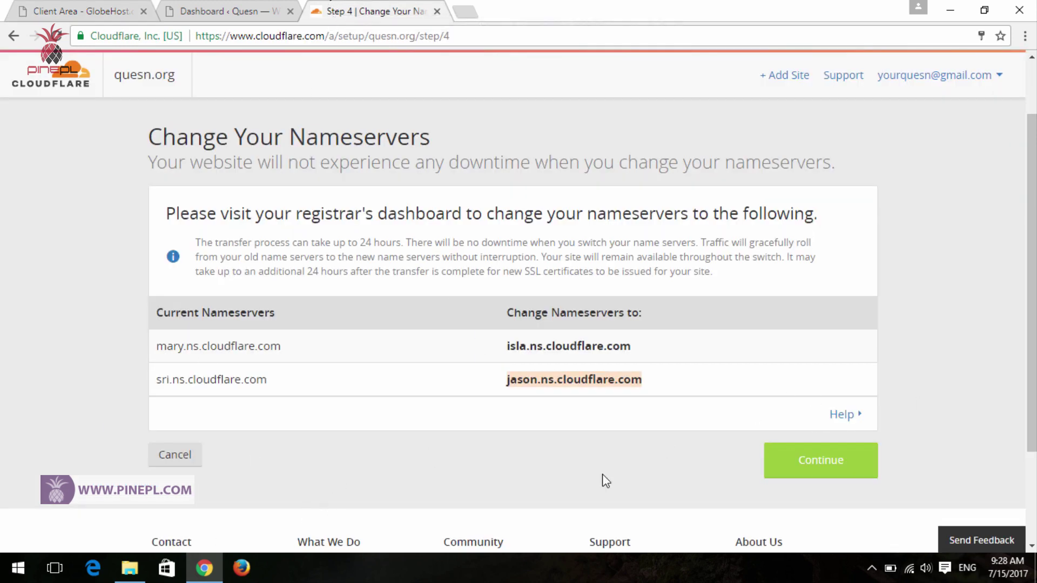
# - Confirm the nameserver change so quesn.org shows Status: Active, then return to WordPress
pyautogui.click(819, 468)
pyautogui.scroll(-3, 2, 351)
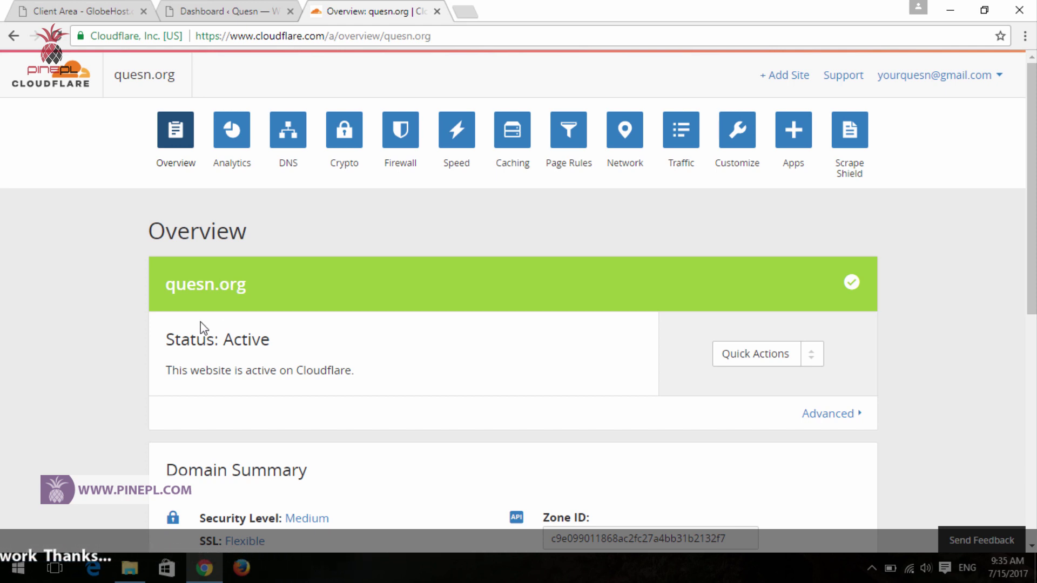
pyautogui.click(250, 7)
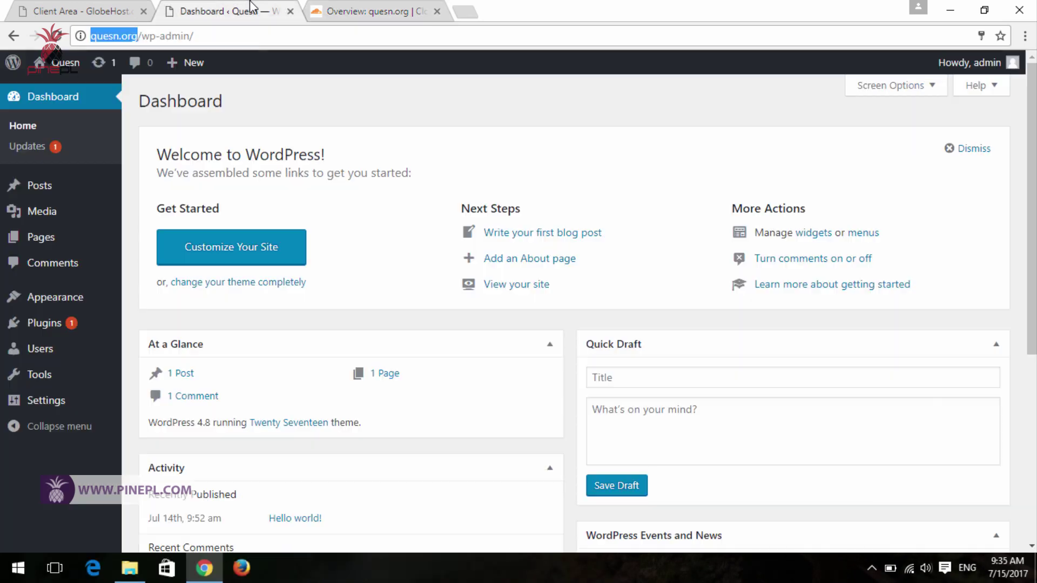
# - Go to Plugins > Add New in the quesn.org WordPress admin
pyautogui.click(202, 42)
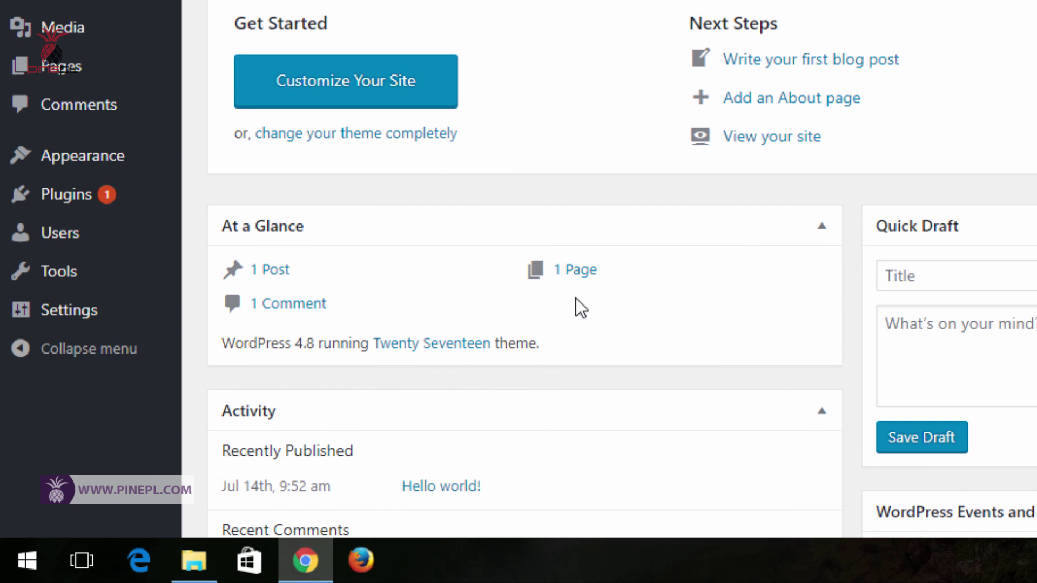
pyautogui.moveTo(99, 186)
pyautogui.moveTo(143, 194)
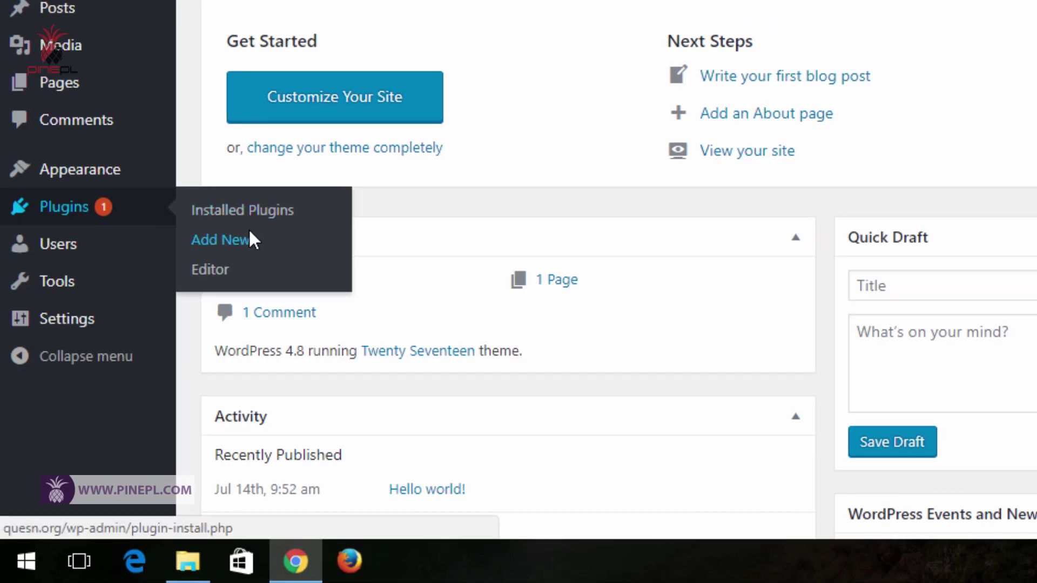
pyautogui.click(250, 239)
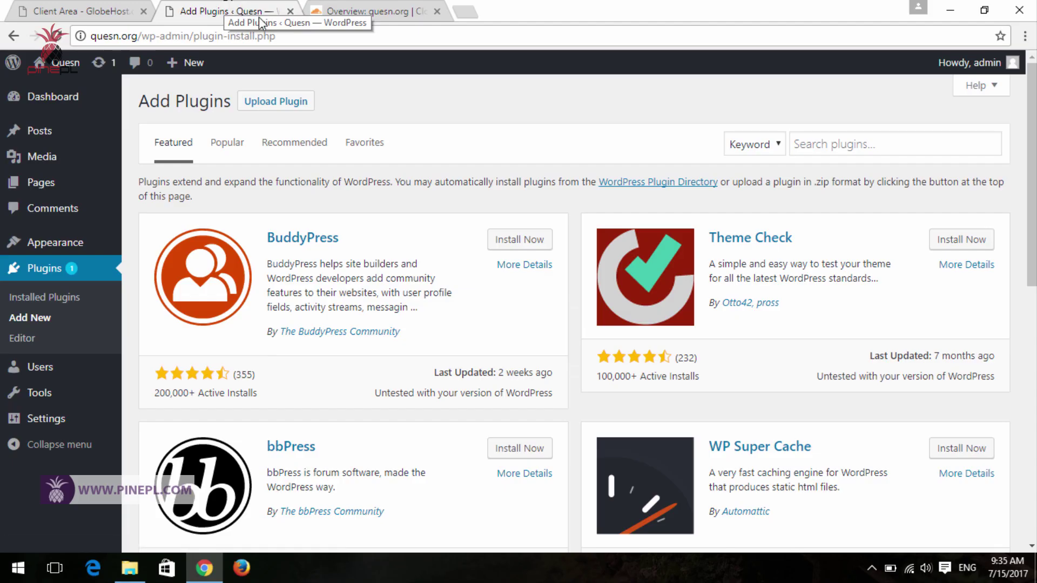
# - Search the plugin directory for 'cloudflare'
pyautogui.click(846, 156)
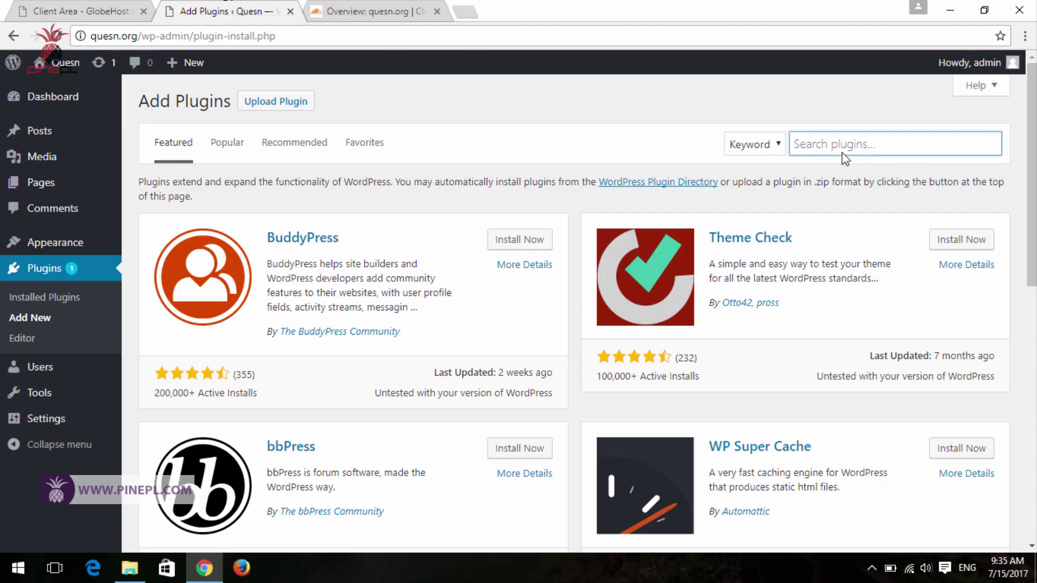
pyautogui.write('cloudflare')
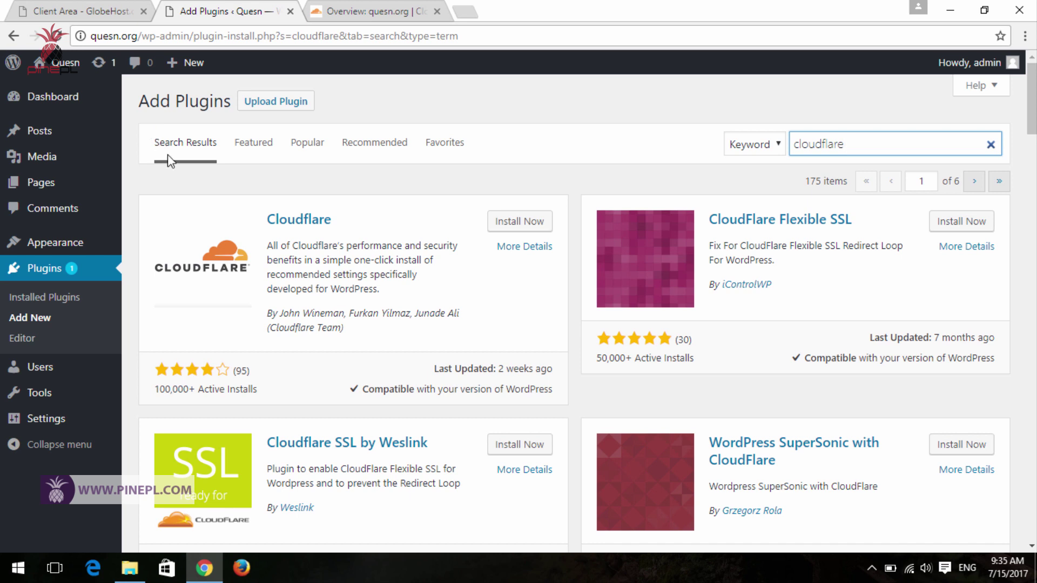
pyautogui.moveTo(128, 189); pyautogui.dragTo(556, 346)
# - Install and activate the Cloudflare plugin and open Settings > Cloudflare
pyautogui.click(519, 221)
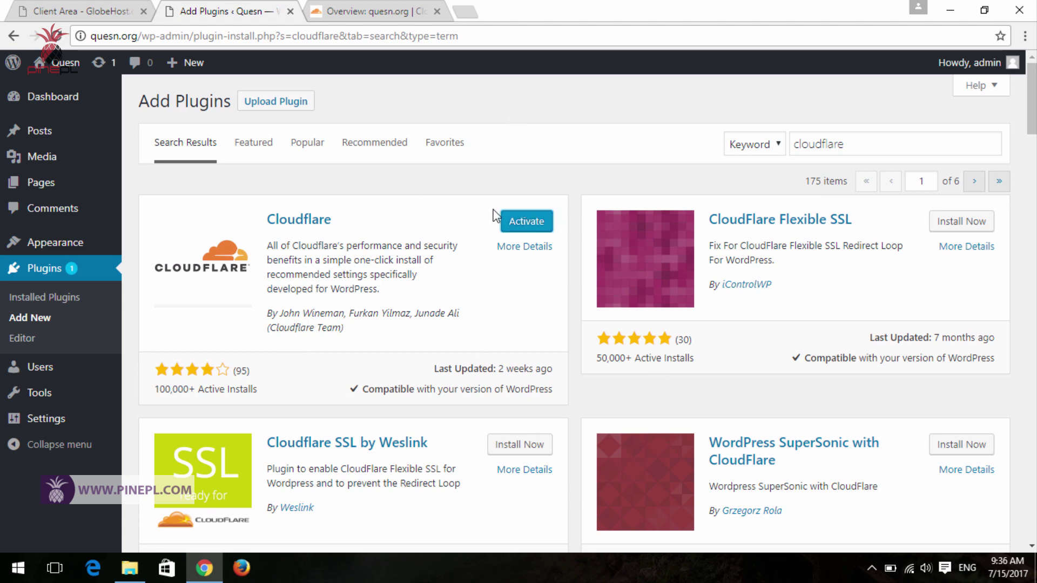
pyautogui.click(517, 221)
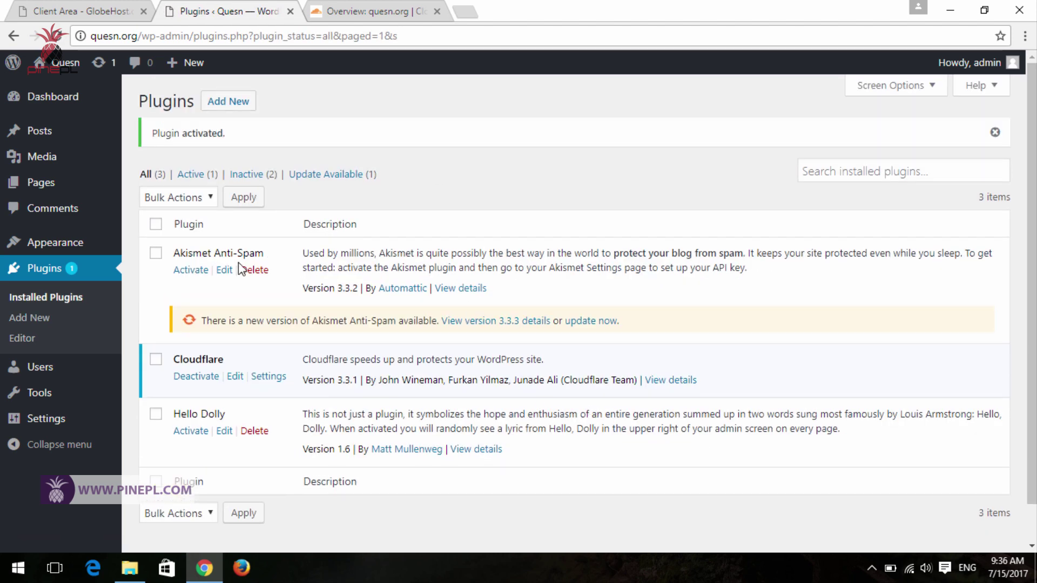
pyautogui.scroll(-1, 323, 292)
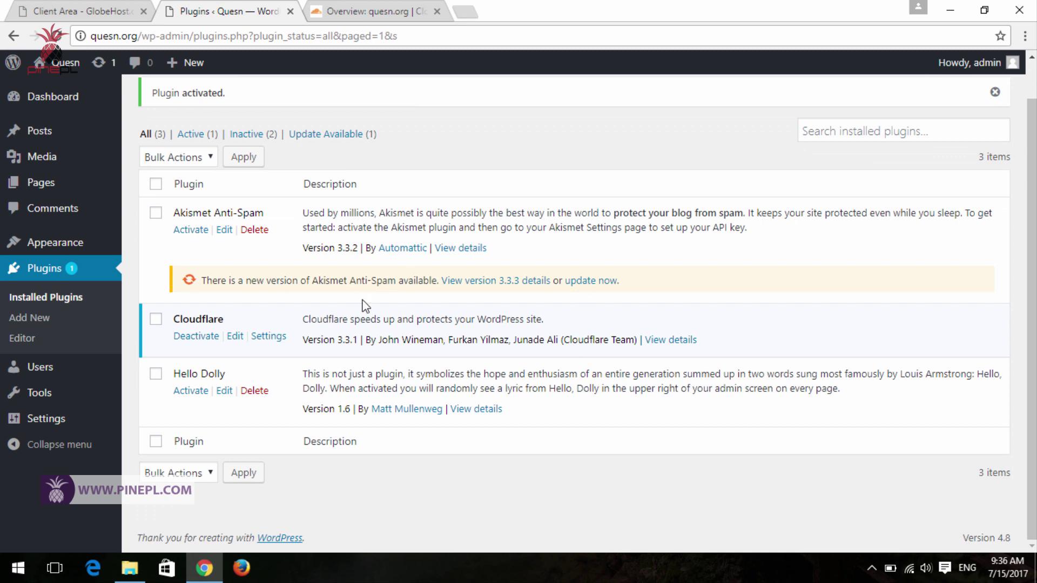
pyautogui.scroll(1, 362, 305)
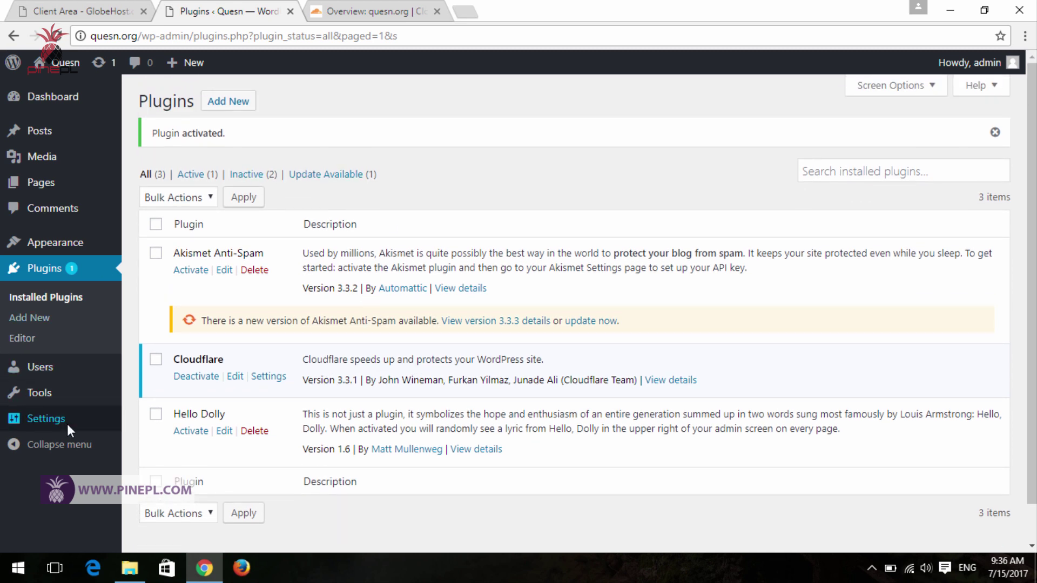
pyautogui.moveTo(65, 423)
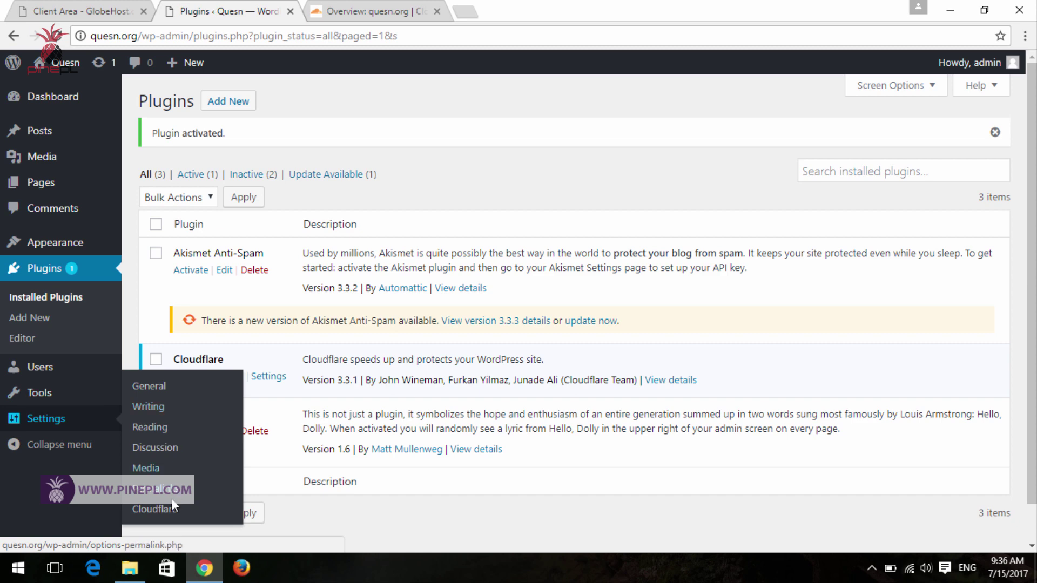
pyautogui.click(156, 511)
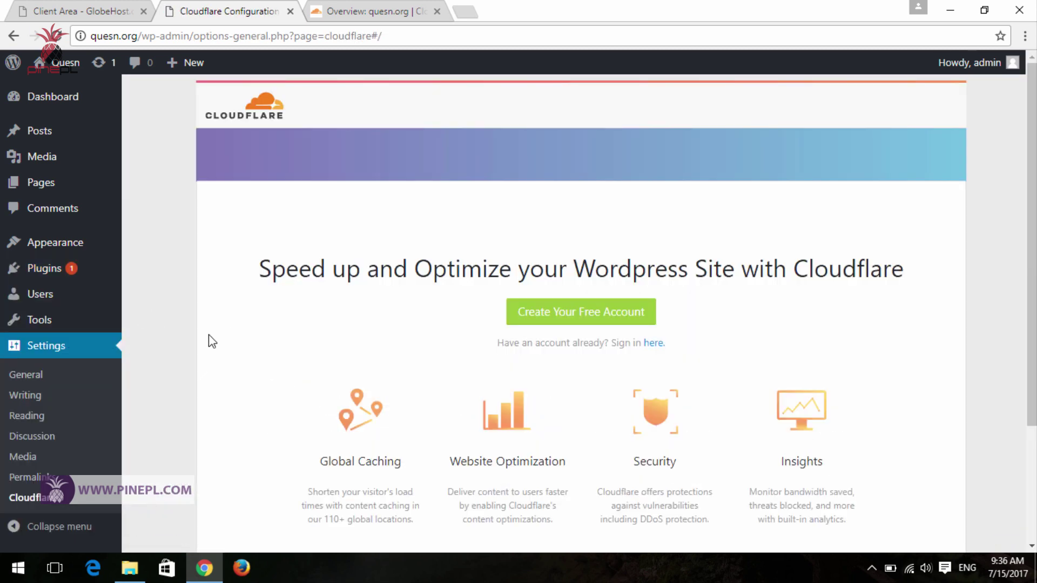
# - Choose 'Sign in here' for an existing account and fill in the account's e-mail address
pyautogui.scroll(-3, 449, 312)
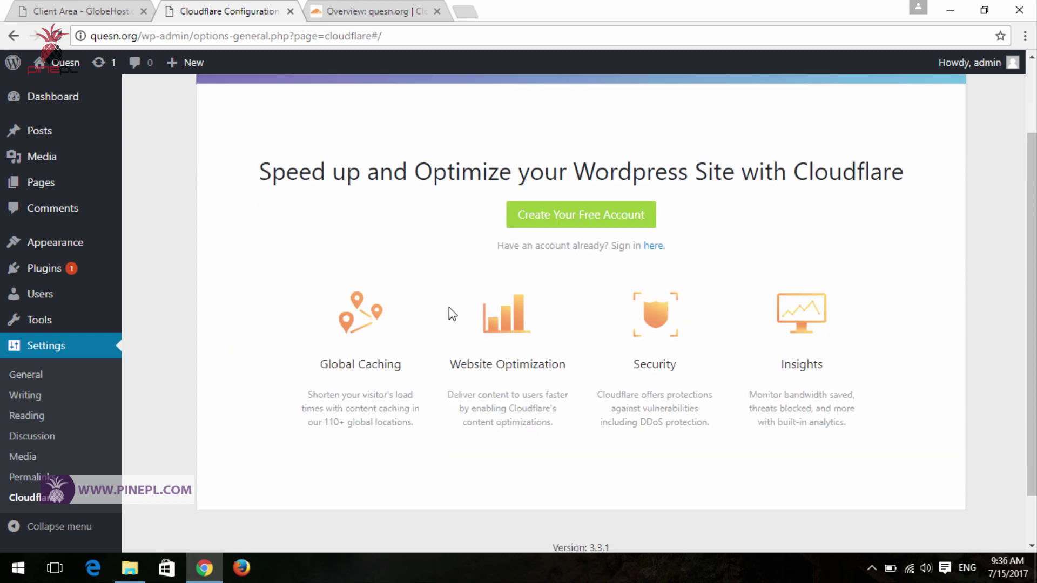
pyautogui.scroll(3, 873, 332)
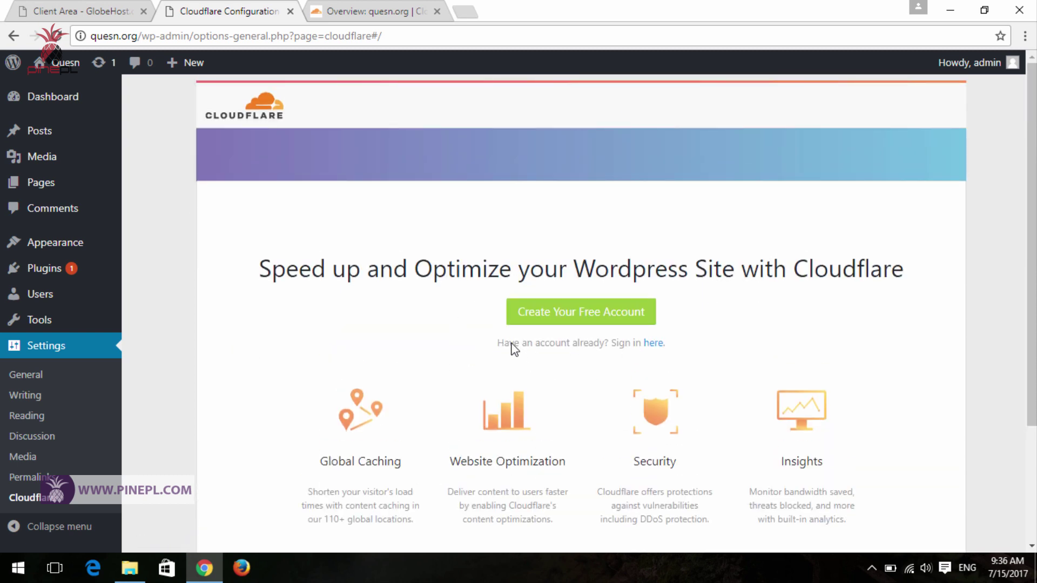
pyautogui.moveTo(481, 330); pyautogui.dragTo(689, 356)
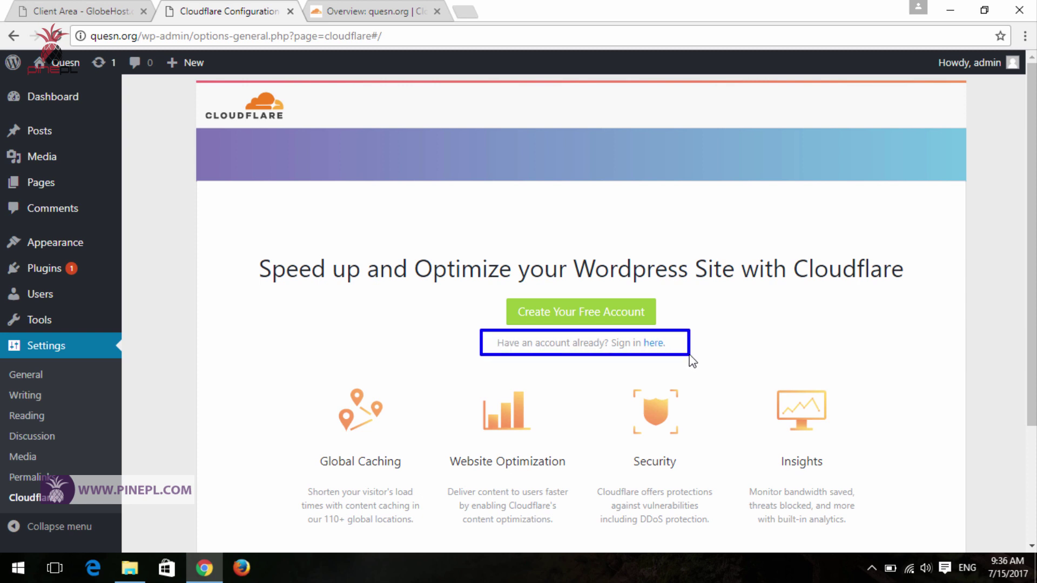
pyautogui.click(652, 345)
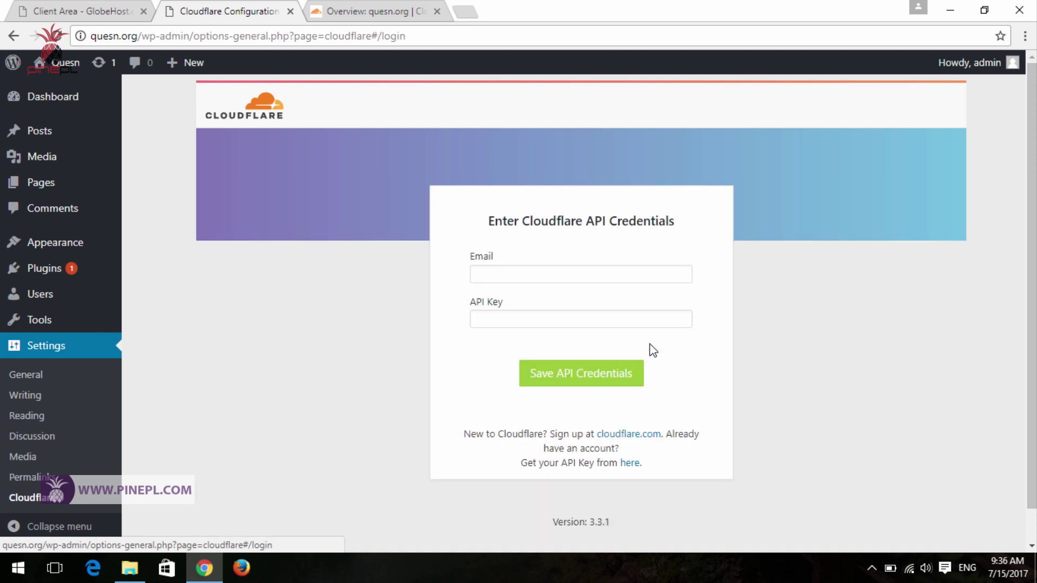
pyautogui.click(489, 276)
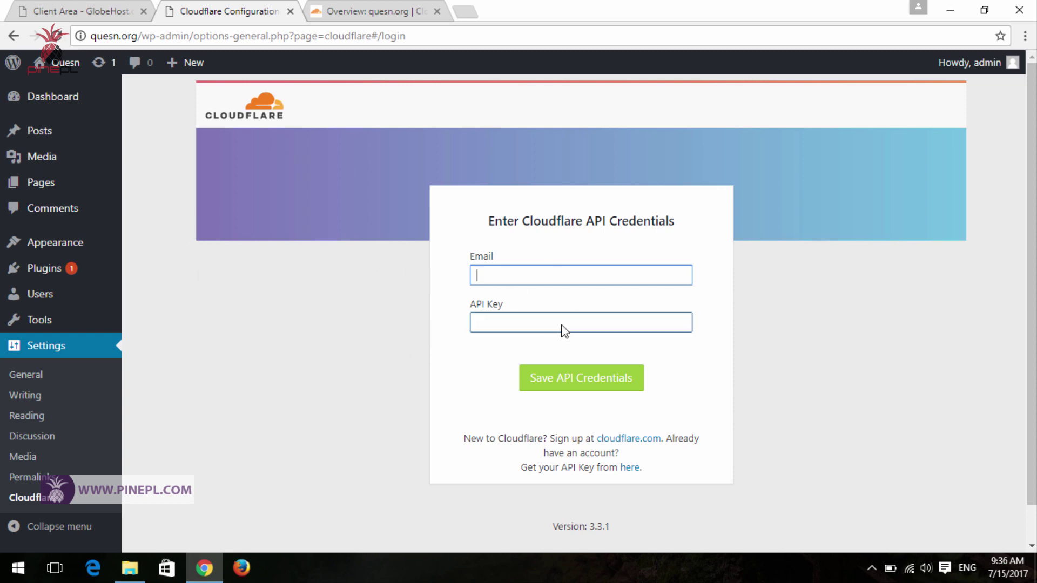
pyautogui.click(573, 334)
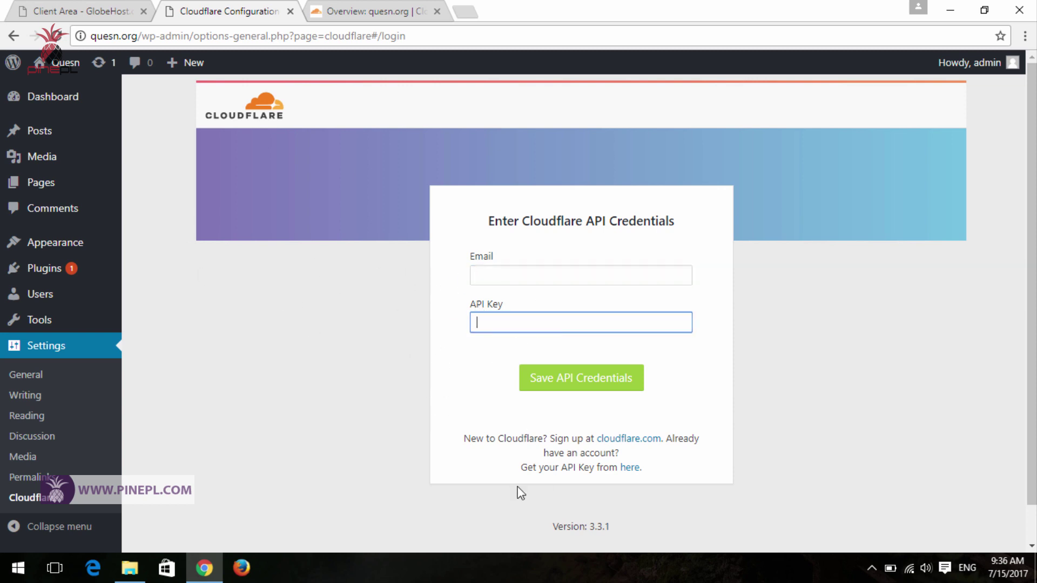
pyautogui.click(494, 281)
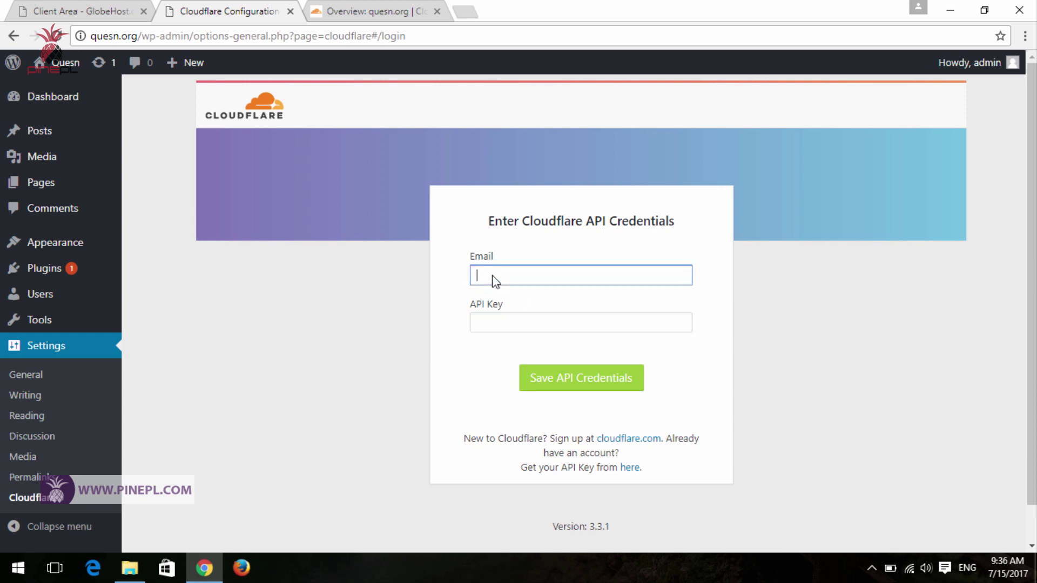
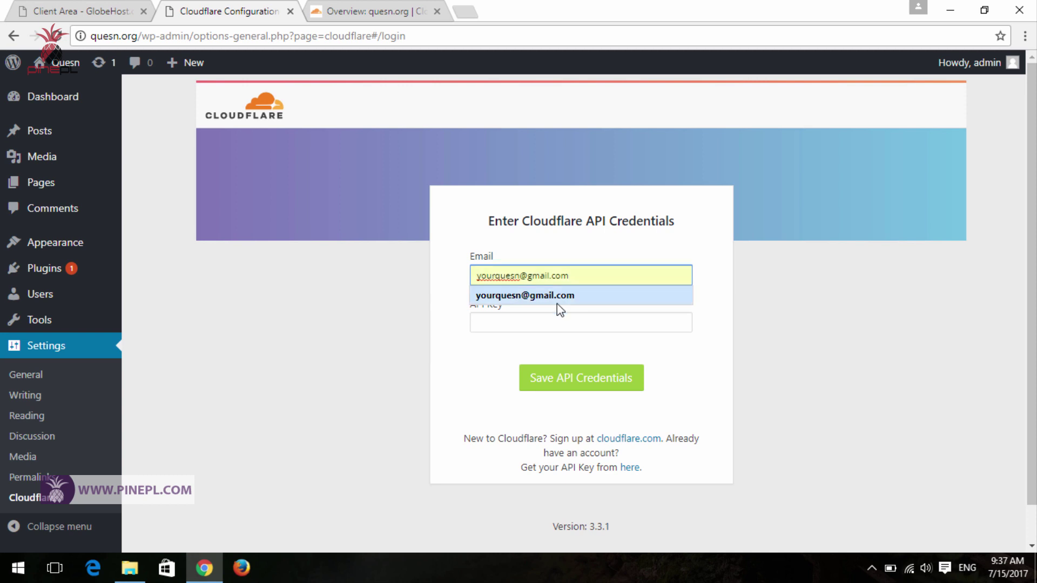
pyautogui.click(556, 297)
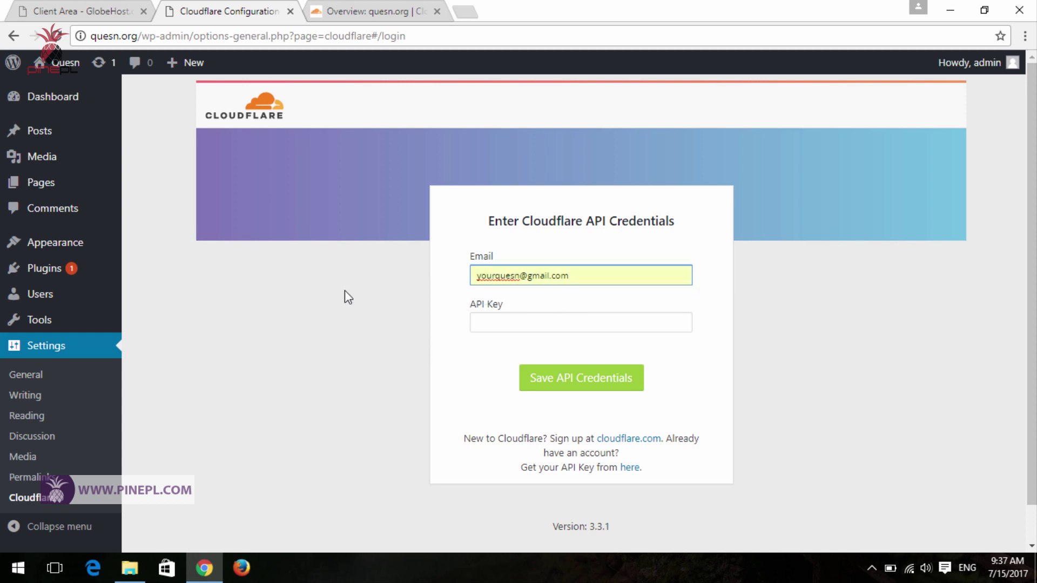
pyautogui.click(497, 329)
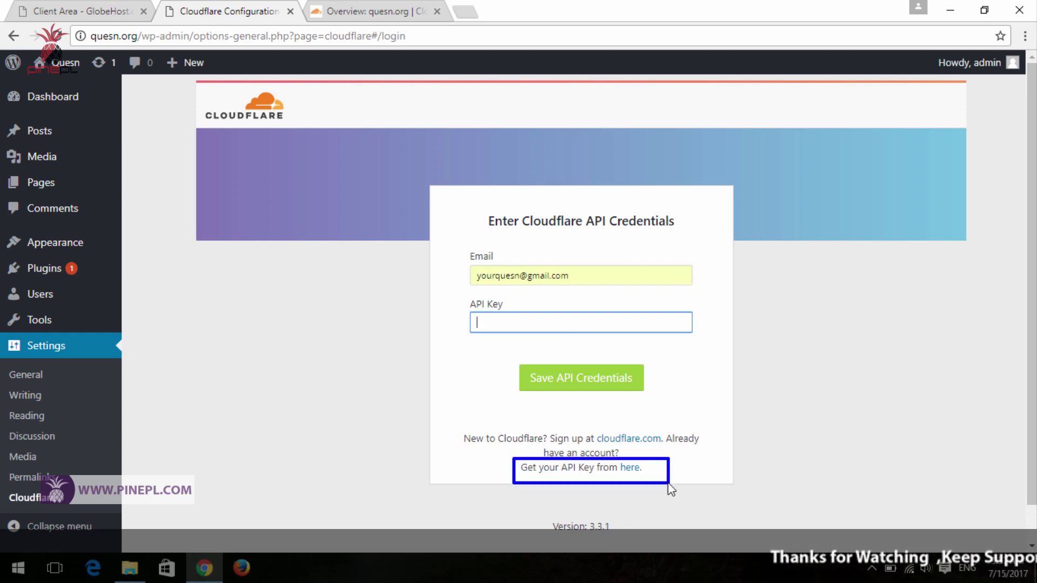
# - Open the Cloudflare account page from the API key link and scroll to the API Keys section
pyautogui.rightClick(630, 470)
pyautogui.click(629, 467)
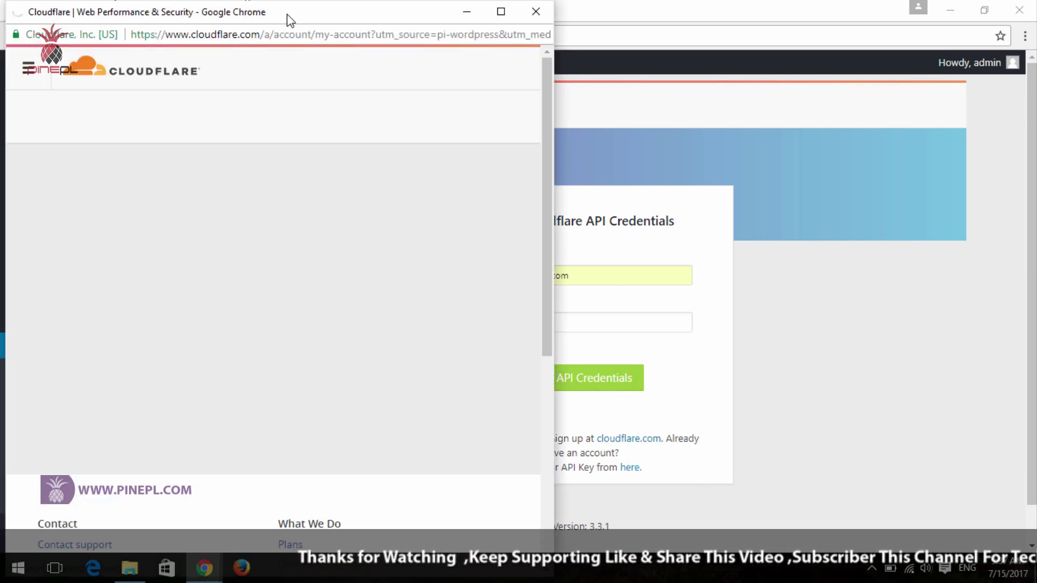
pyautogui.moveTo(299, 21); pyautogui.dragTo(511, 17)
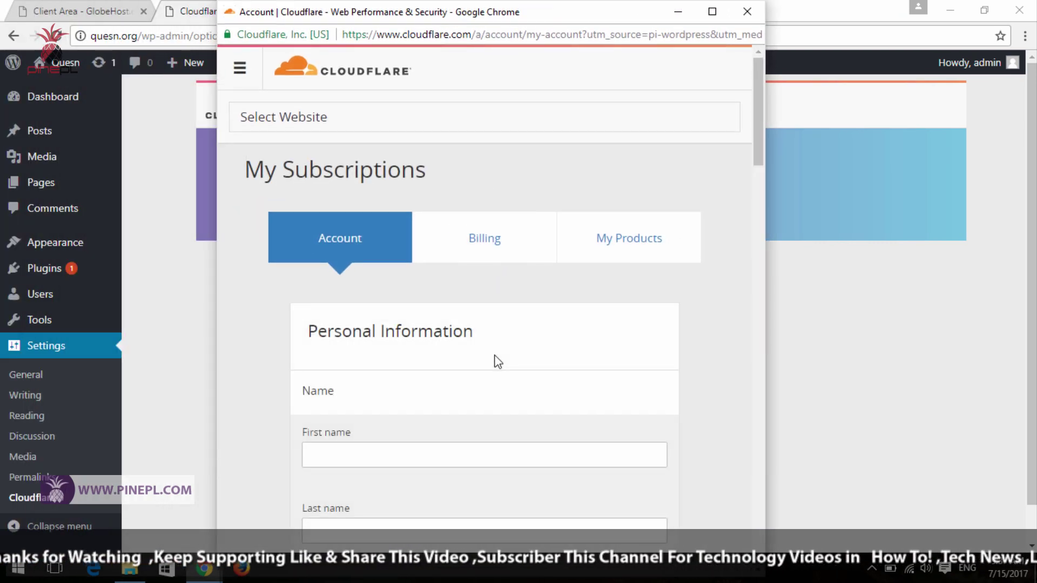
pyautogui.scroll(-10, 481, 346)
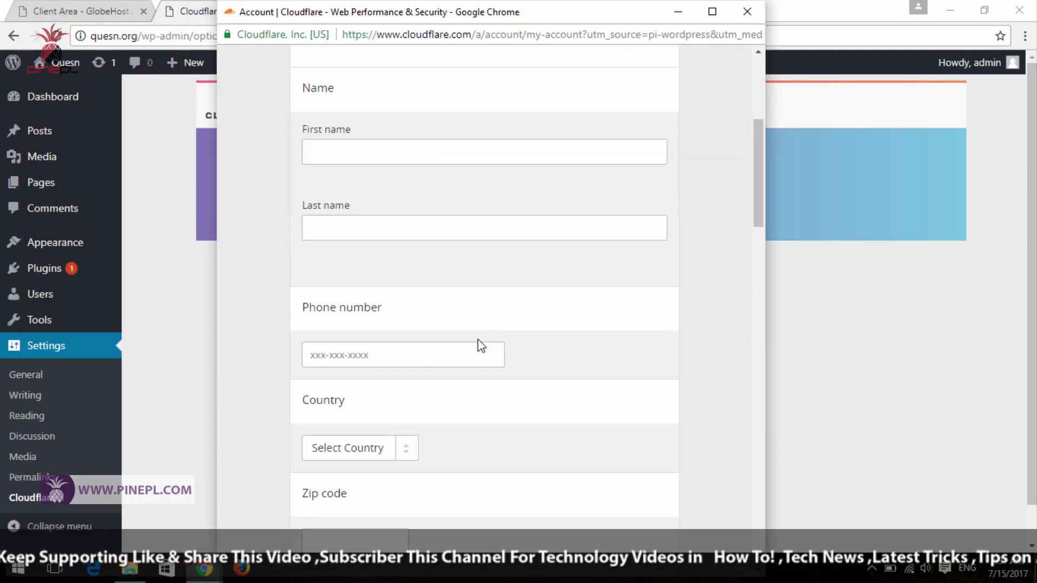
pyautogui.scroll(-9, 481, 346)
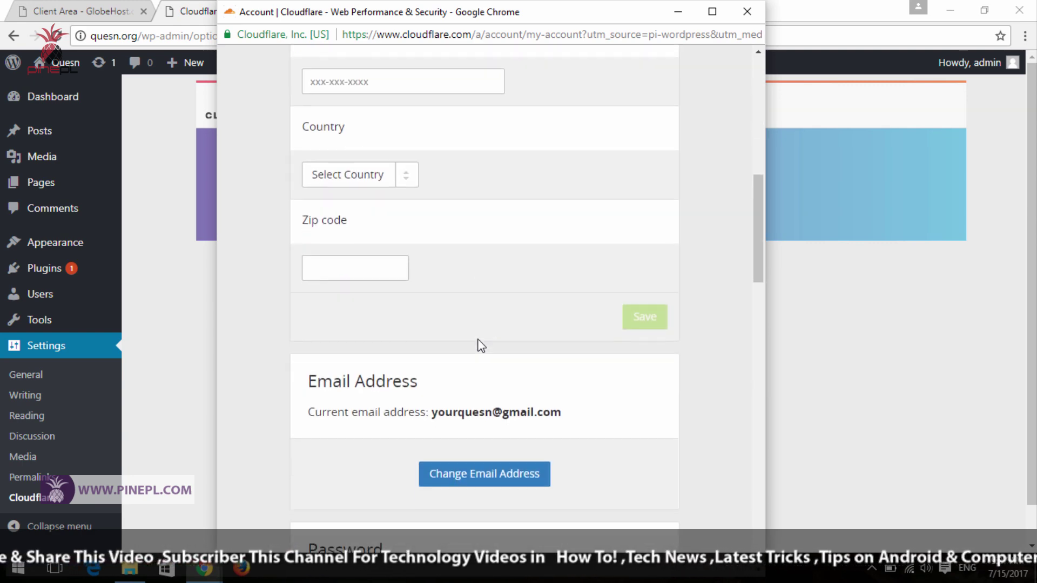
pyautogui.scroll(-6, 481, 345)
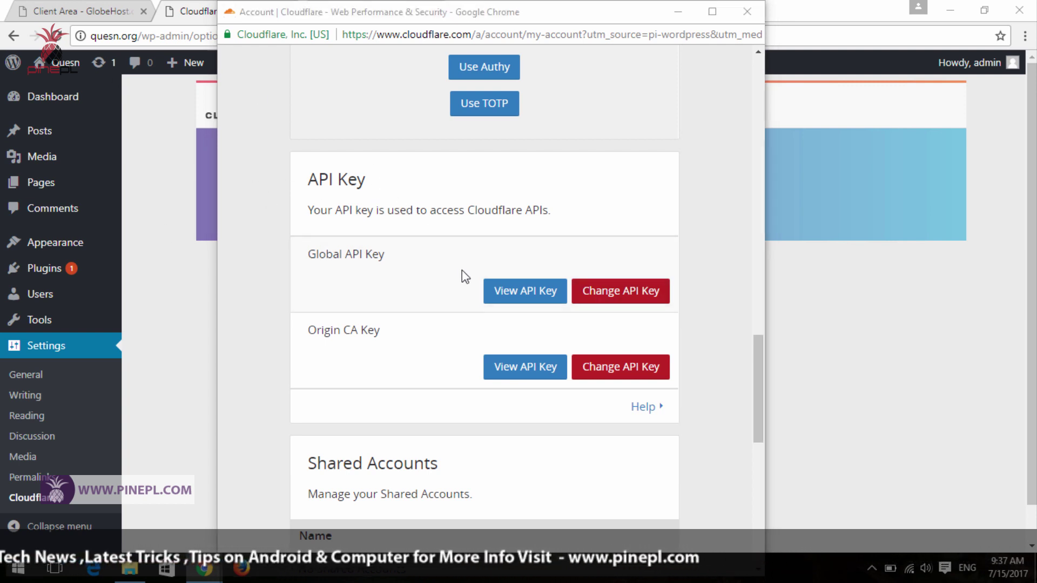
# - Reveal and copy the Global API Key, then close the key display and account window
pyautogui.moveTo(451, 261); pyautogui.dragTo(564, 295)
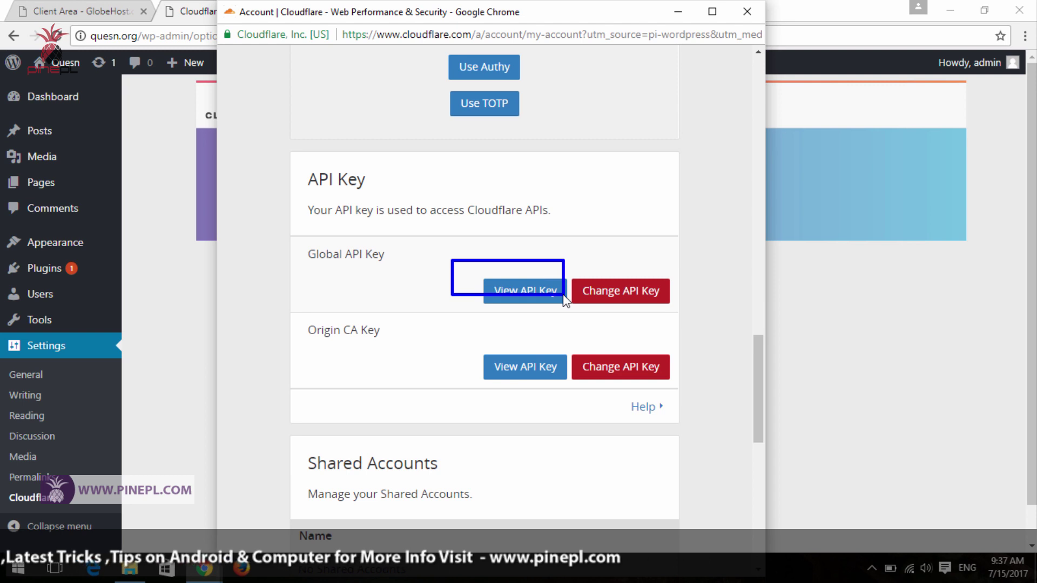
pyautogui.click(526, 286)
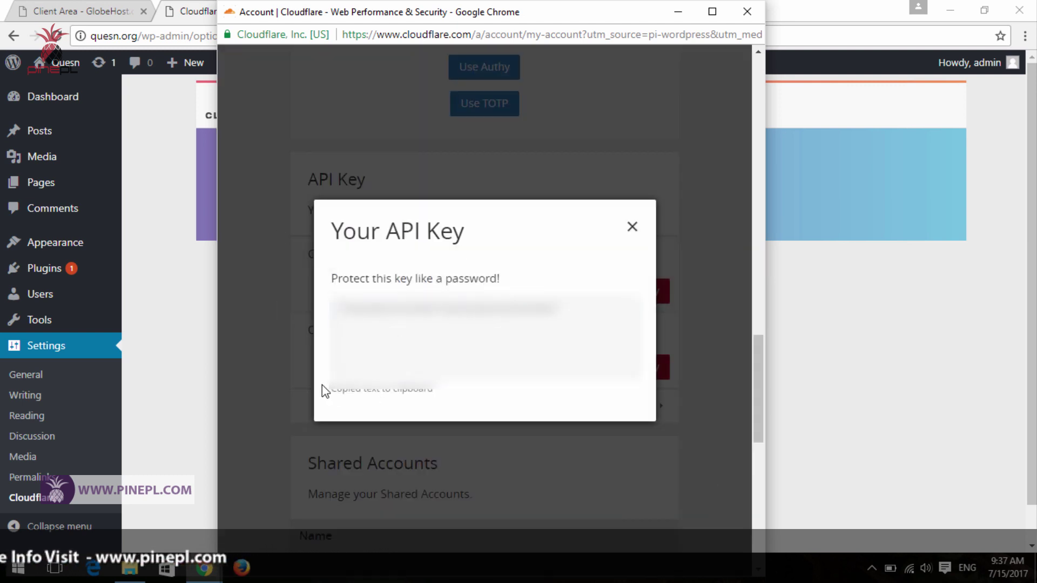
pyautogui.click(457, 356)
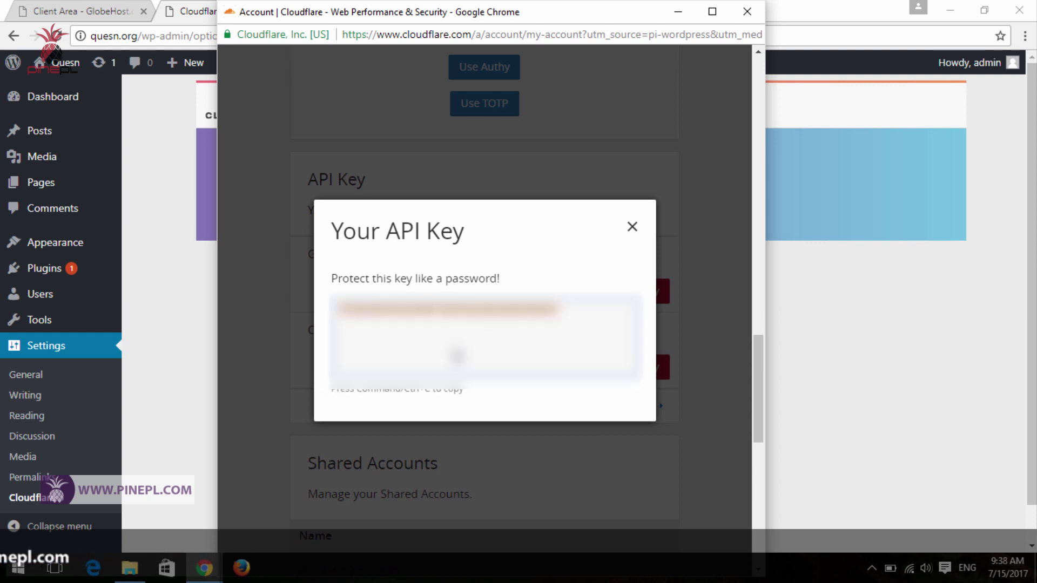
pyautogui.click(633, 228)
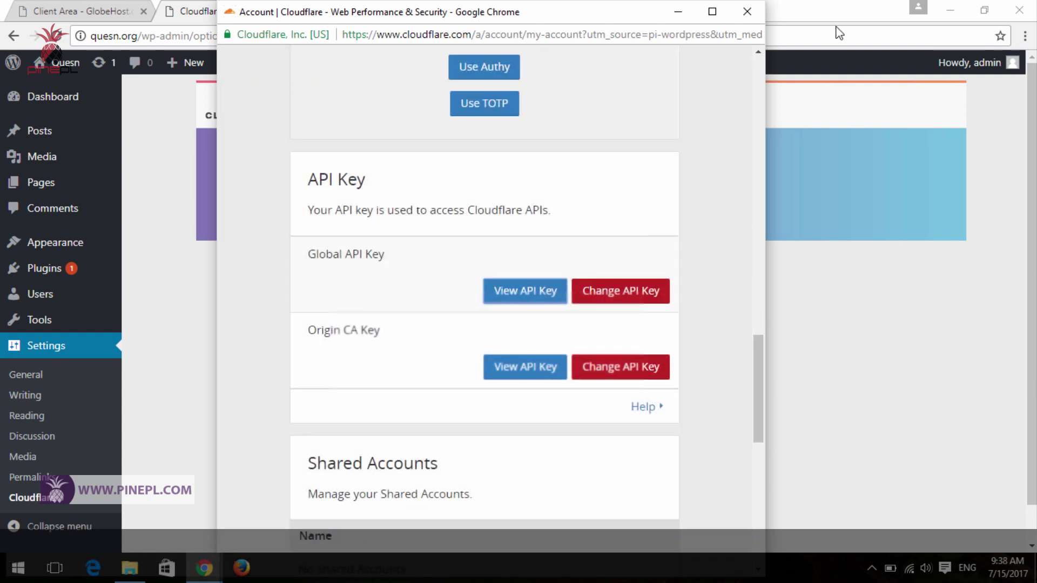
pyautogui.click(747, 11)
pyautogui.click(475, 322)
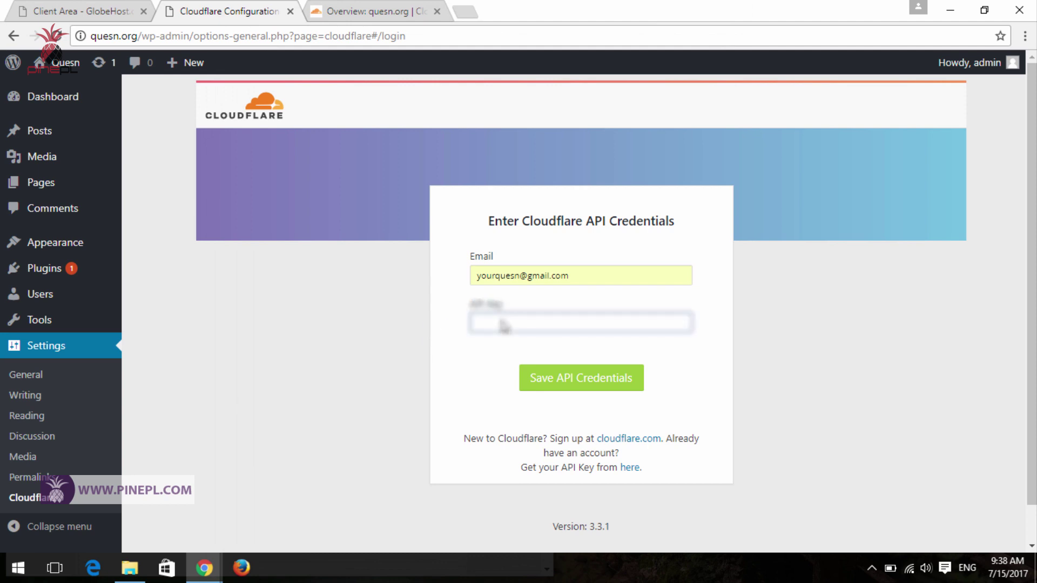
# - Paste the Global API Key into the API Key field and save the credentials
pyautogui.rightClick(503, 336)
pyautogui.click(540, 413)
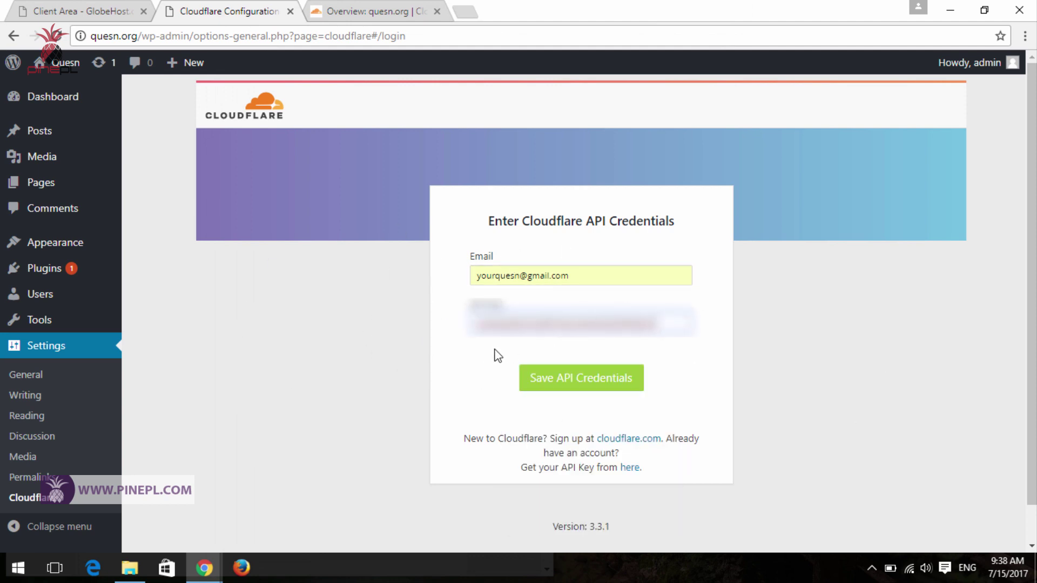
pyautogui.click(586, 381)
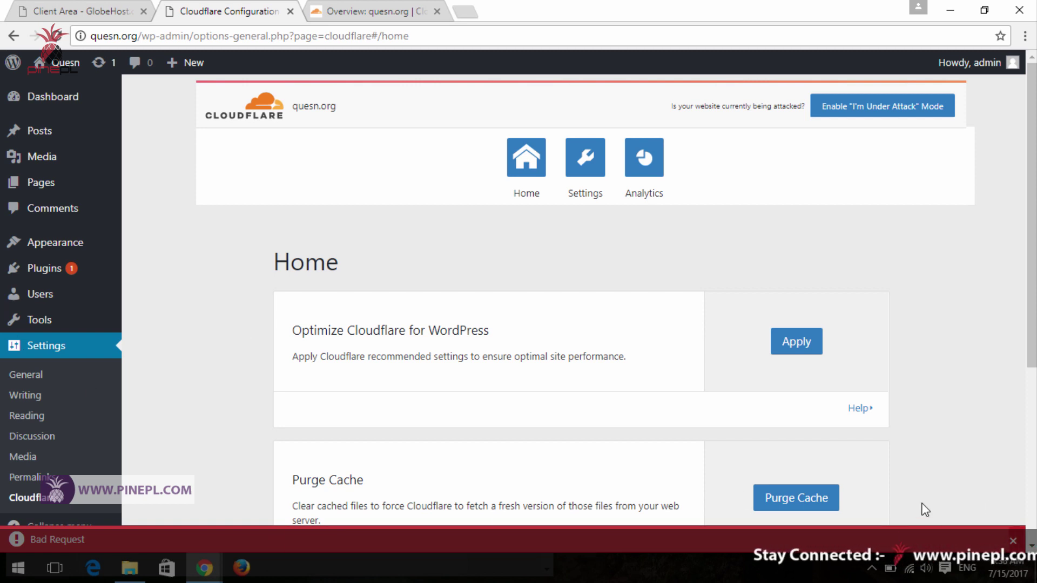
# - Dismiss the Bad Request notice and return to the WordPress Dashboard
pyautogui.click(1014, 541)
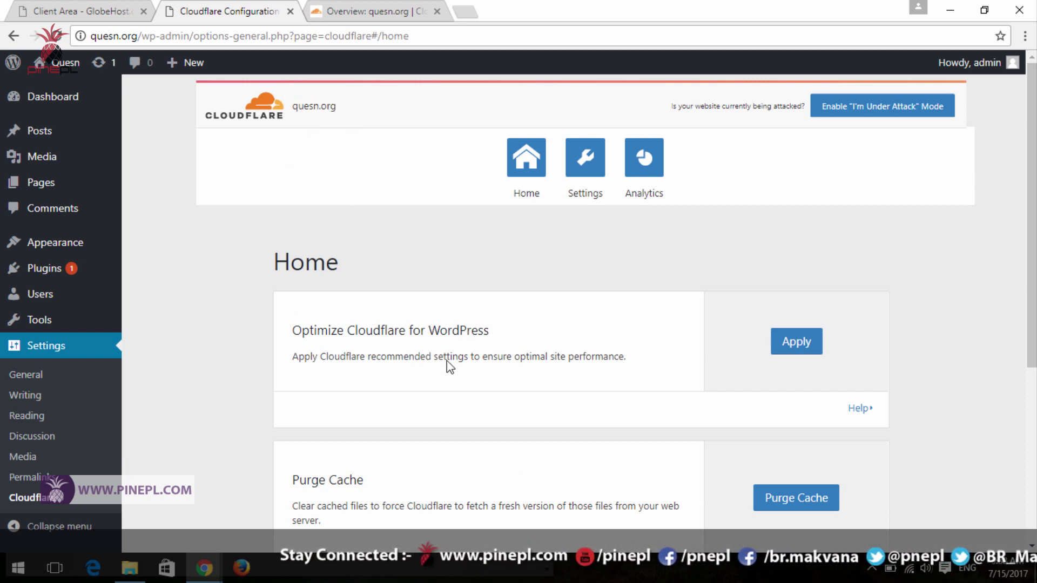
pyautogui.scroll(-3, 637, 216)
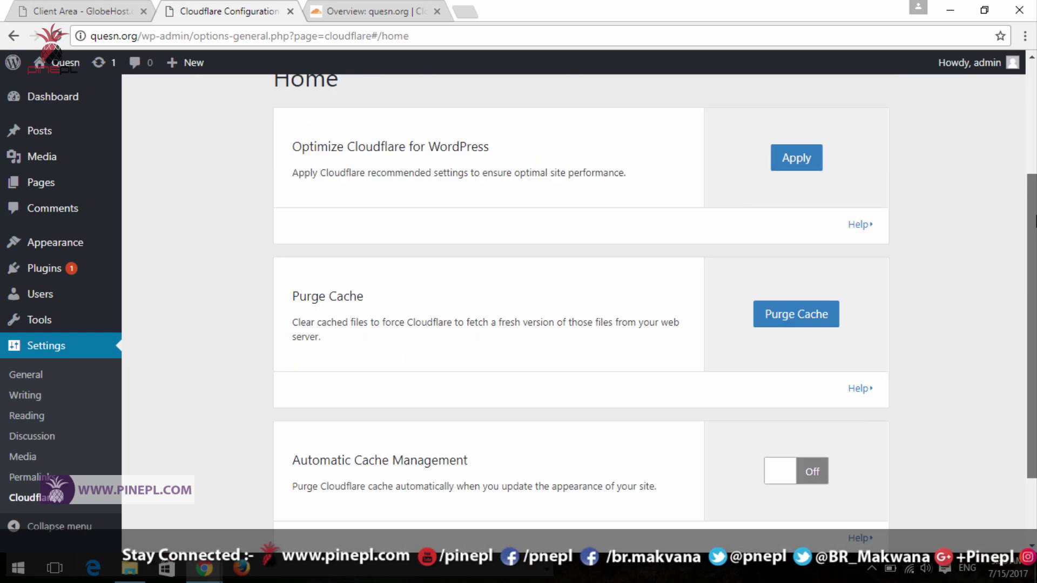
pyautogui.scroll(3, 636, 92)
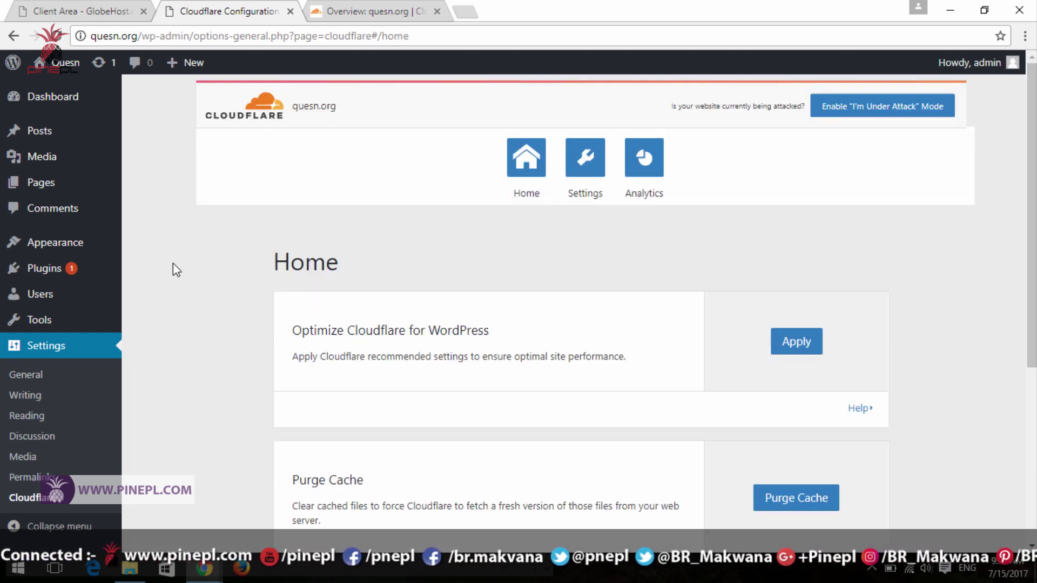
pyautogui.click(53, 94)
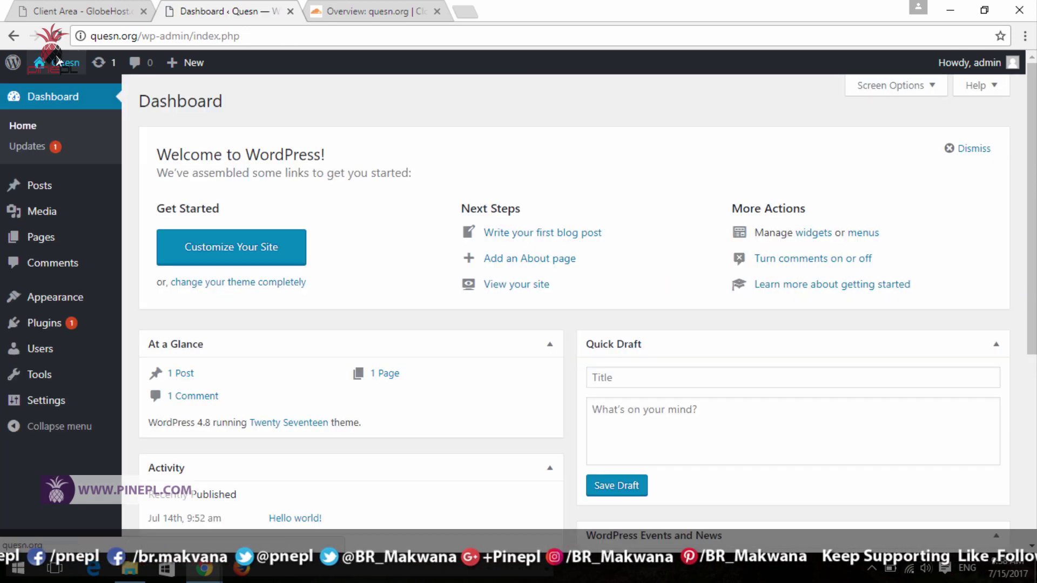
# - Open the live quesn.org site in a new tab, then switch to Cloudflare's quesn.org overview
pyautogui.moveTo(59, 62)
pyautogui.click(59, 89)
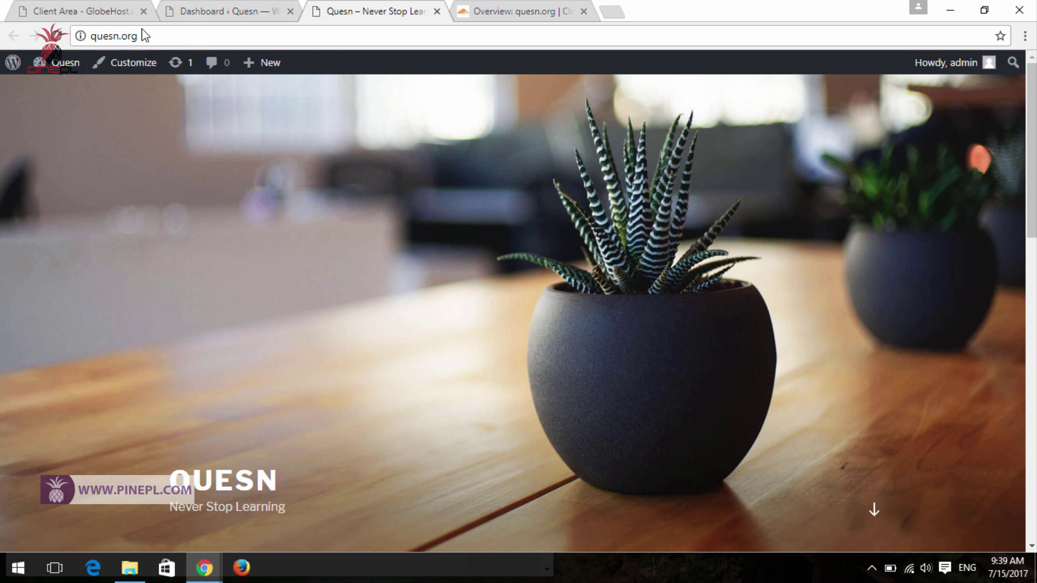
pyautogui.click(178, 42)
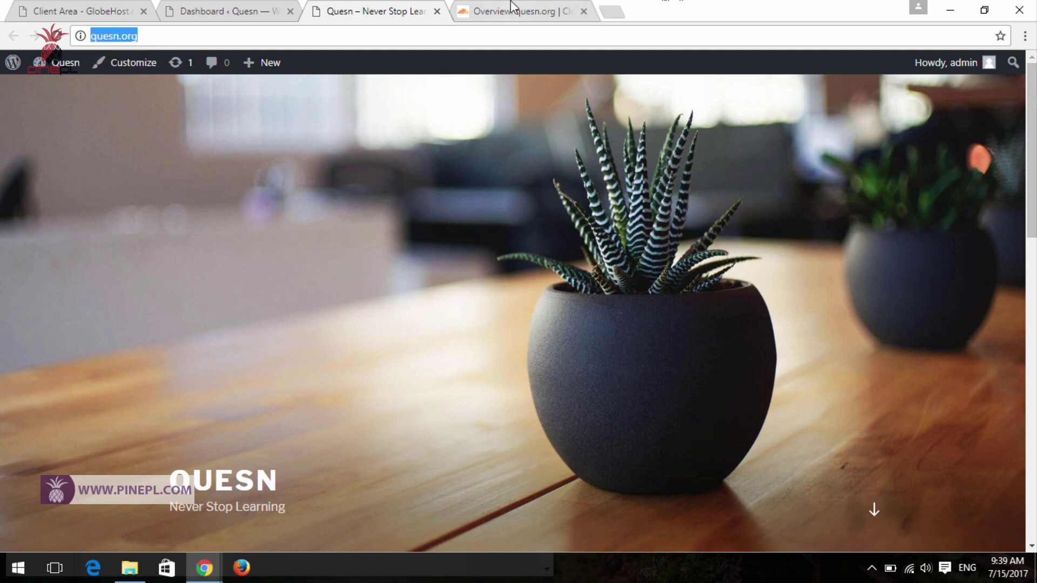
pyautogui.click(512, 11)
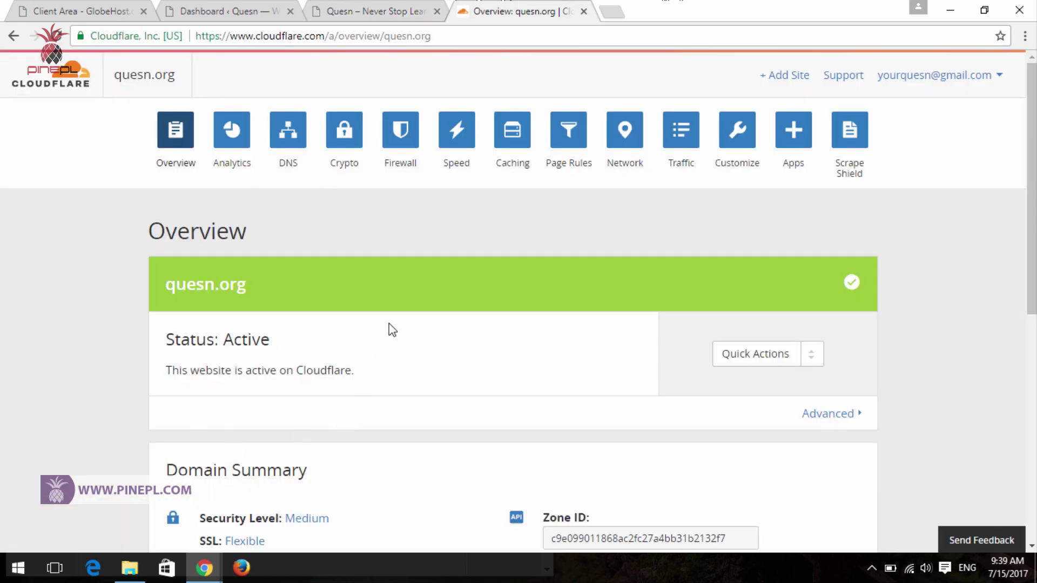